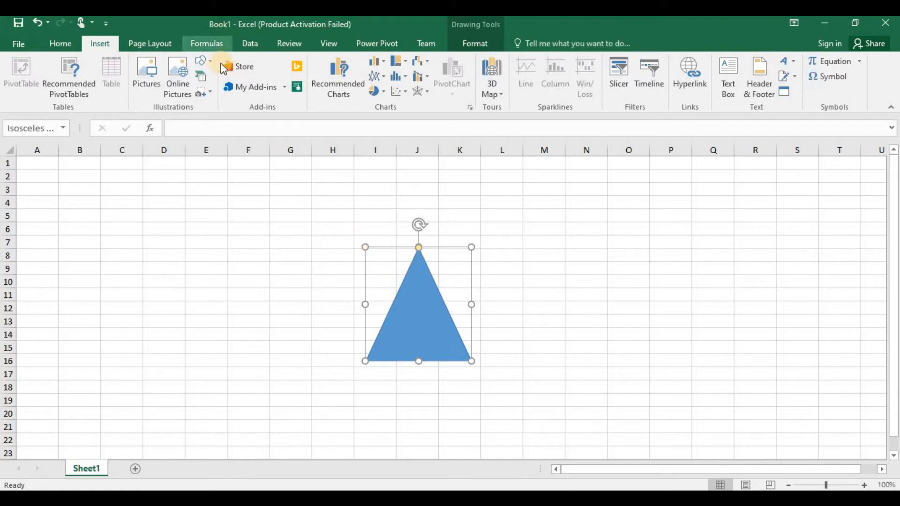
Draw a rounded rectangle about 3.73 cm wide and 2.67 cm high above and to the left of the triangle.
{"action": "left_click", "coordinate": [213, 63]}
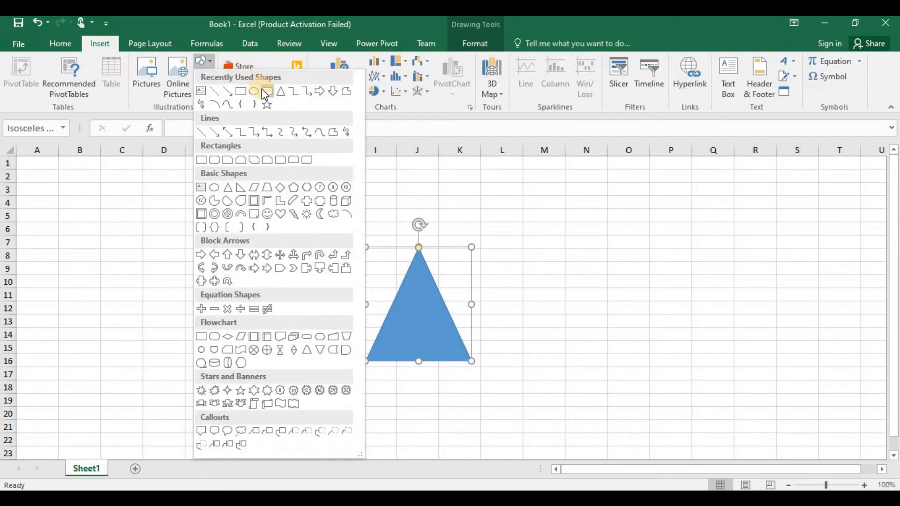
{"action": "left_click", "coordinate": [263, 89]}
{"action": "left_click_drag", "start_coordinate": [233, 202], "coordinate": [326, 266]}
{"action": "left_click", "coordinate": [270, 227]}
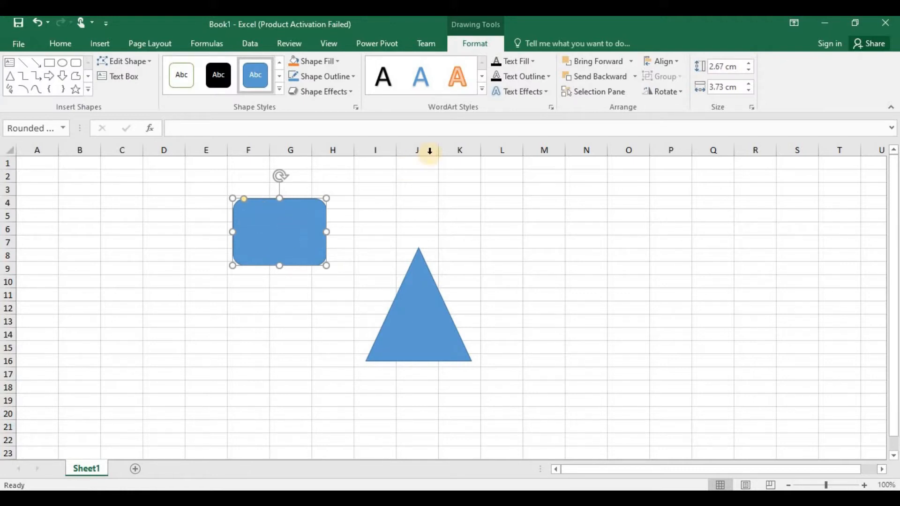
View the theme styles available for the rounded rectangle and move the shape right so it spans columns G and H.
{"action": "left_click", "coordinate": [279, 90]}
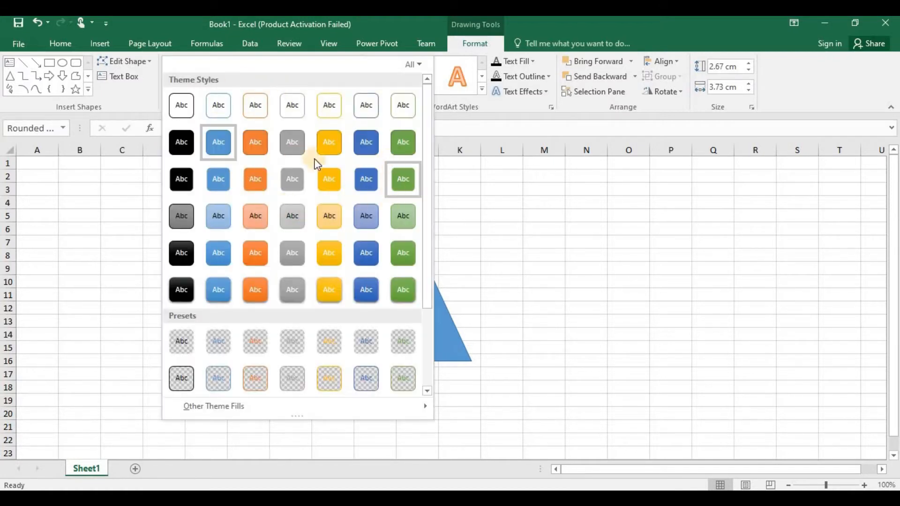
{"action": "left_click", "coordinate": [441, 121]}
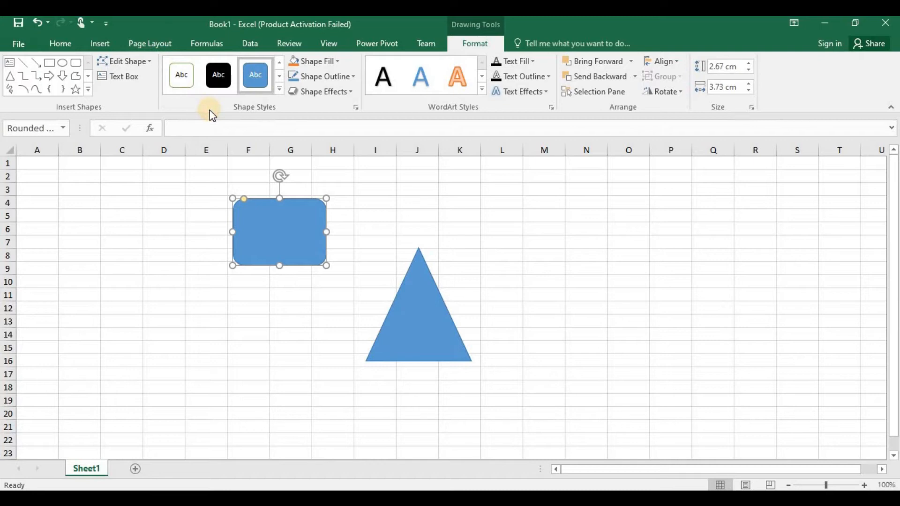
{"action": "left_click_drag", "start_coordinate": [324, 203], "coordinate": [362, 200]}
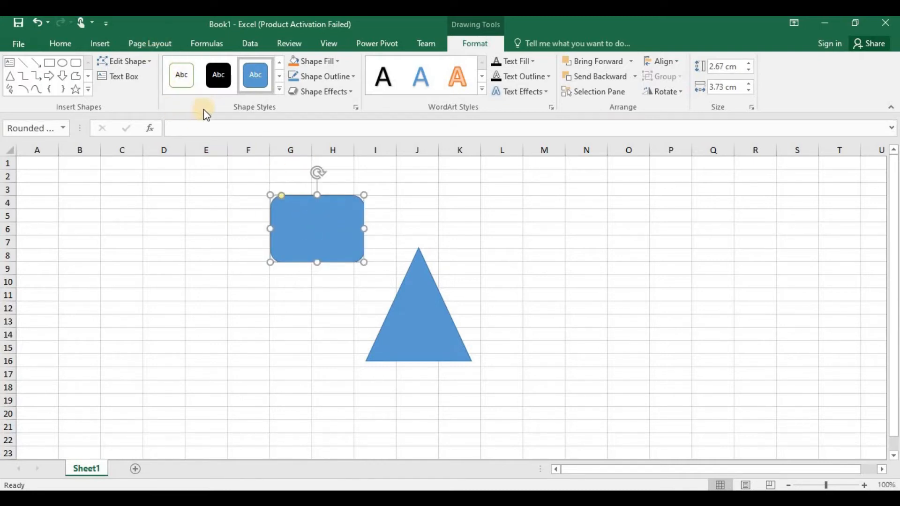
Apply the Slice theme to the workbook.
{"action": "left_click", "coordinate": [163, 44]}
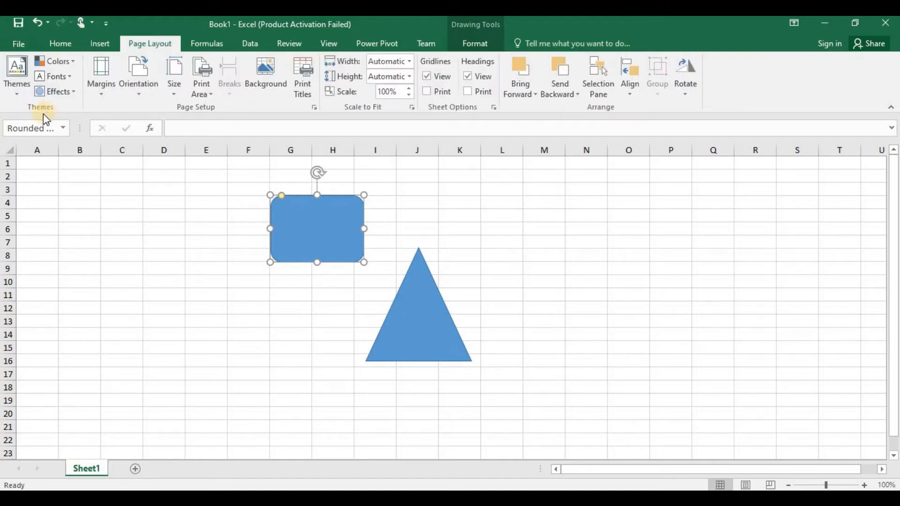
{"action": "left_click", "coordinate": [18, 94]}
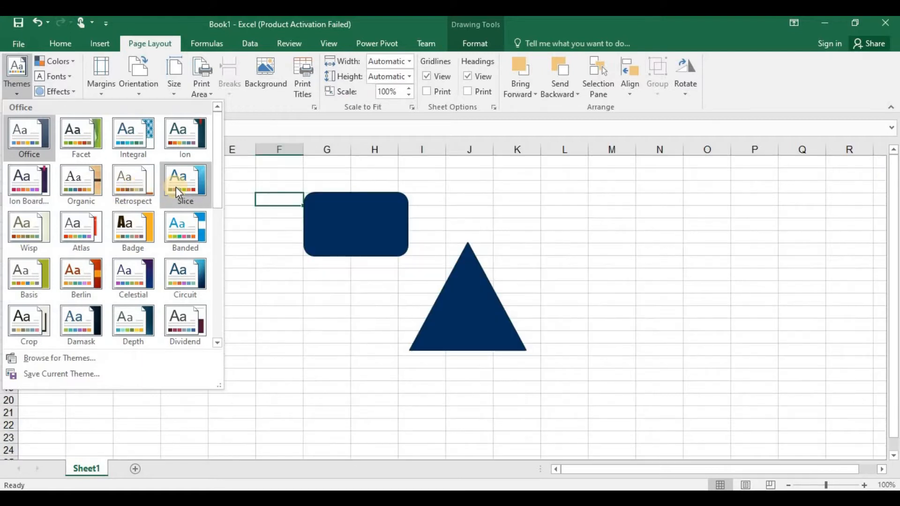
{"action": "left_click", "coordinate": [177, 187]}
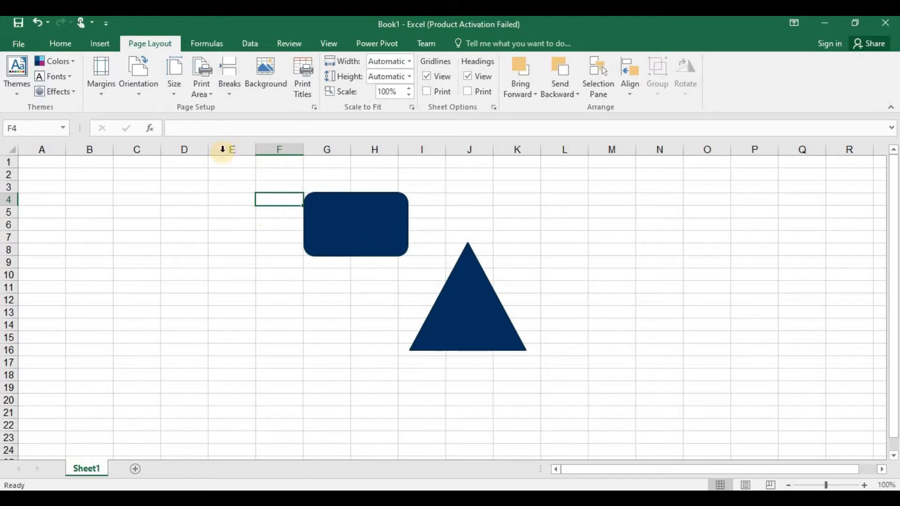
Draw a circle about 3.65 cm wide and 3.55 cm high below the rounded rectangle.
{"action": "left_click", "coordinate": [112, 45]}
{"action": "left_click", "coordinate": [208, 63]}
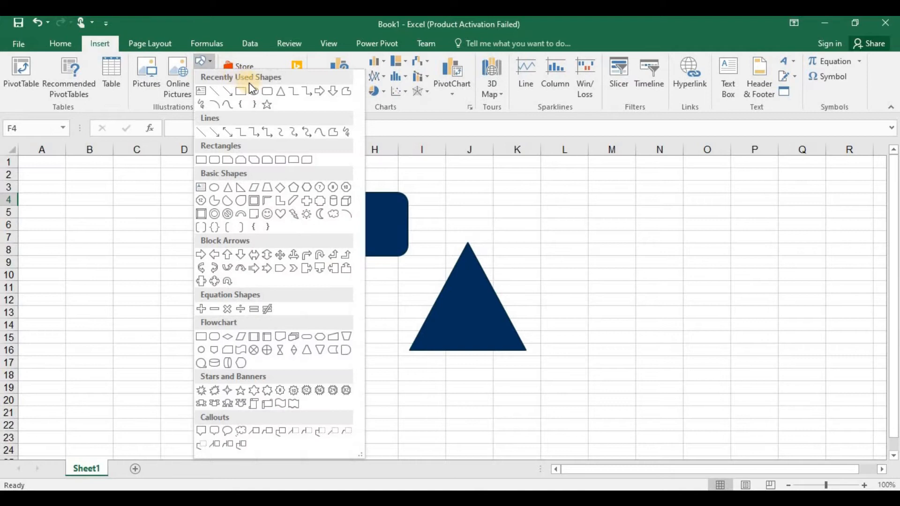
{"action": "left_click", "coordinate": [254, 92]}
{"action": "left_click_drag", "start_coordinate": [267, 287], "coordinate": [360, 378]}
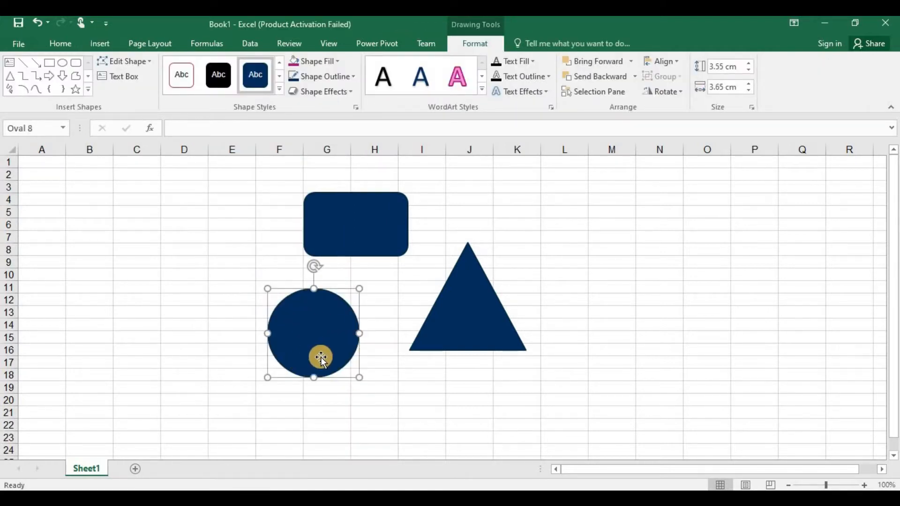
Examine the theme styles available for the circle under the new theme.
{"action": "left_click", "coordinate": [282, 88]}
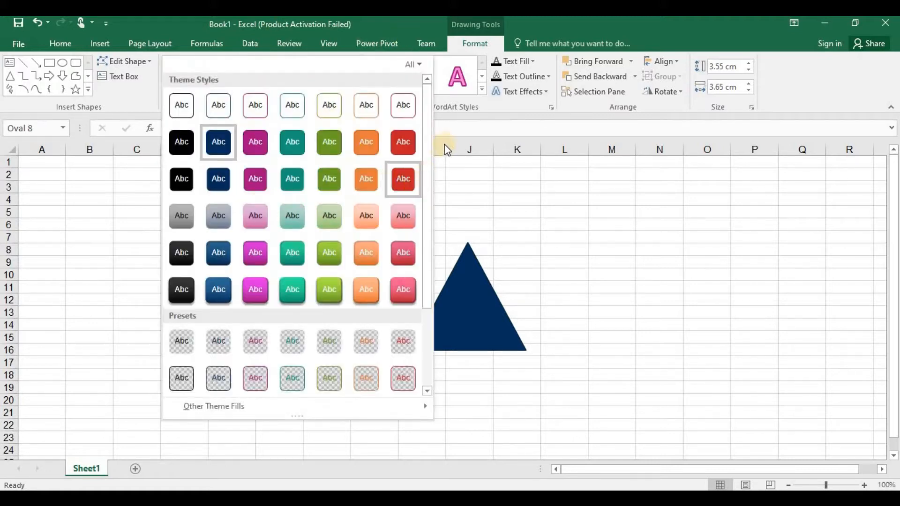
{"action": "left_click", "coordinate": [464, 107]}
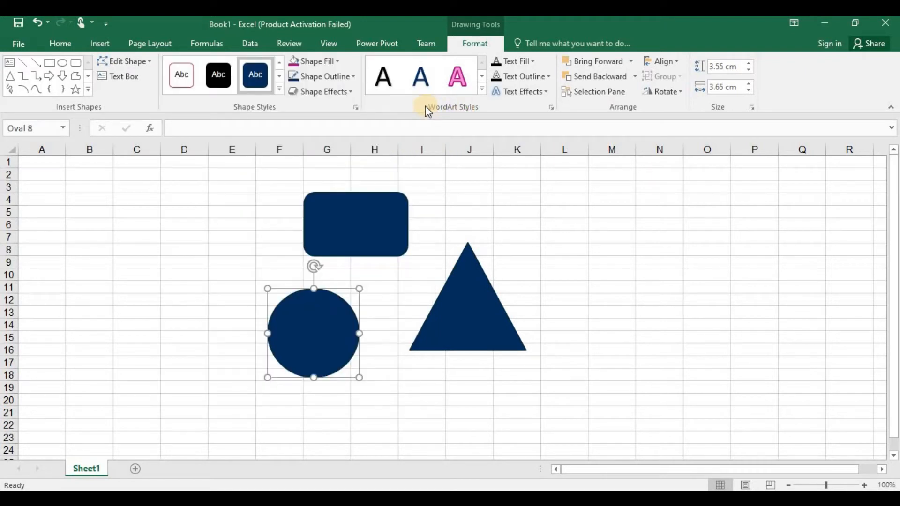
{"action": "left_click", "coordinate": [454, 196]}
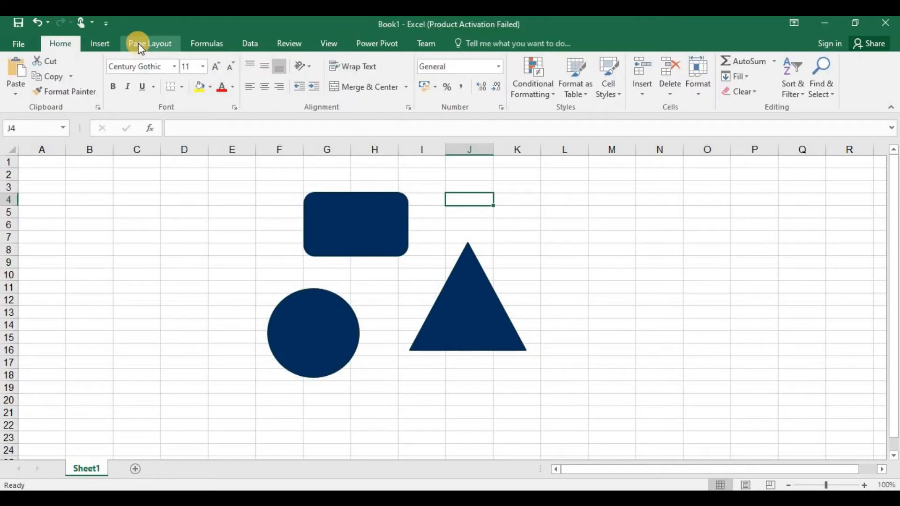
{"action": "left_click", "coordinate": [142, 42]}
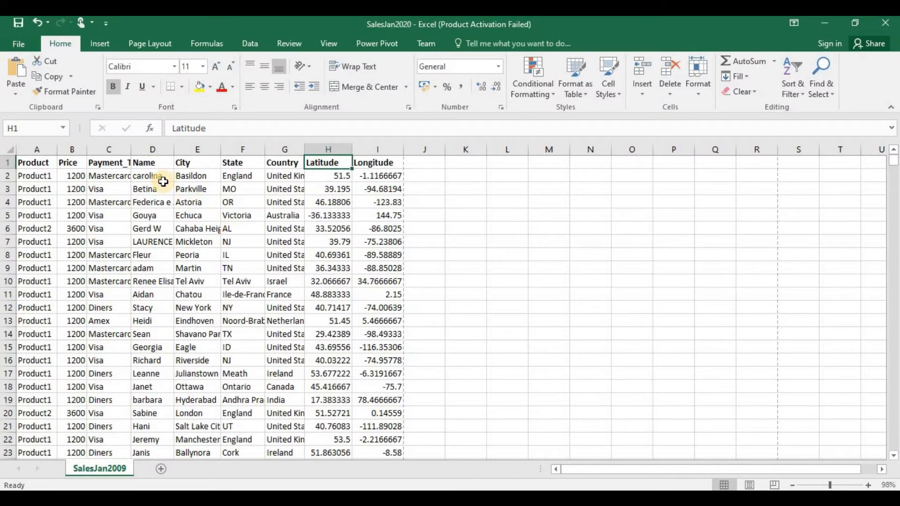
Preview the SalesJan2020 sheet's printout and inspect its page breaks at a reduced zoom.
{"action": "left_click", "coordinate": [22, 44]}
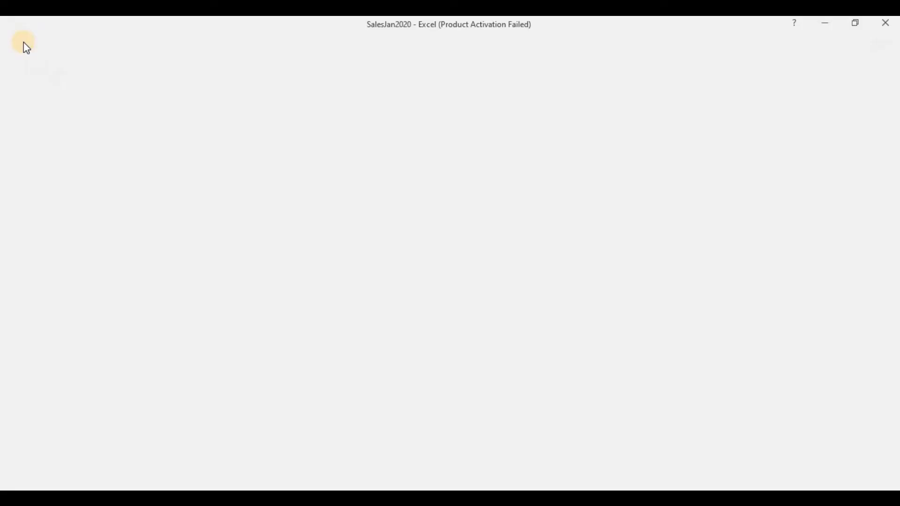
{"action": "left_click", "coordinate": [34, 206]}
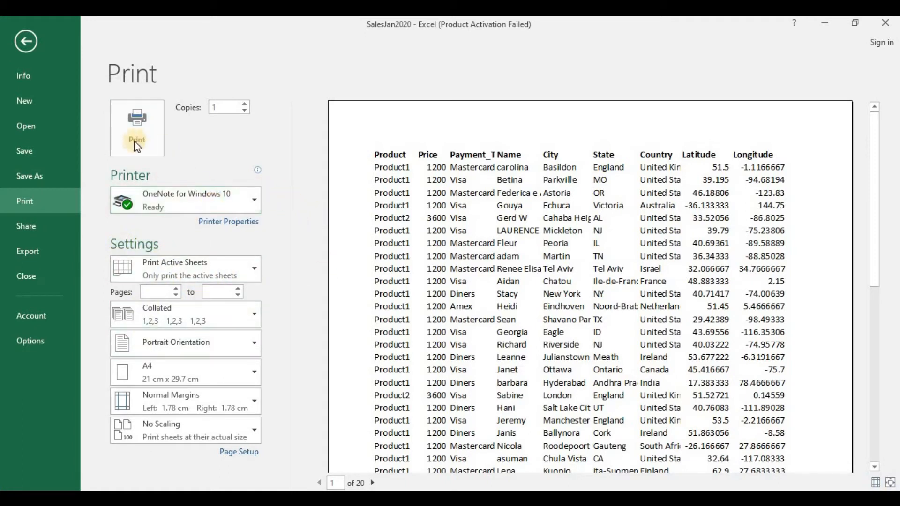
{"action": "left_click", "coordinate": [26, 41]}
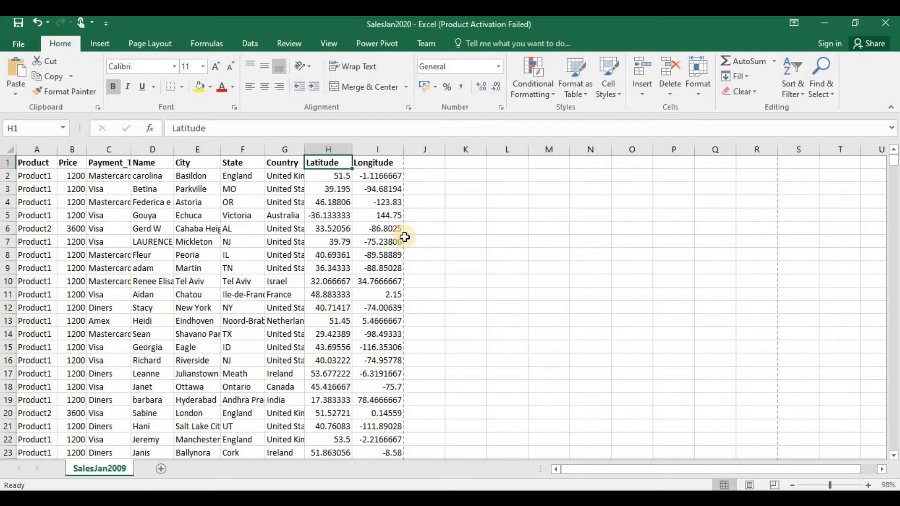
{"action": "left_click", "coordinate": [805, 485]}
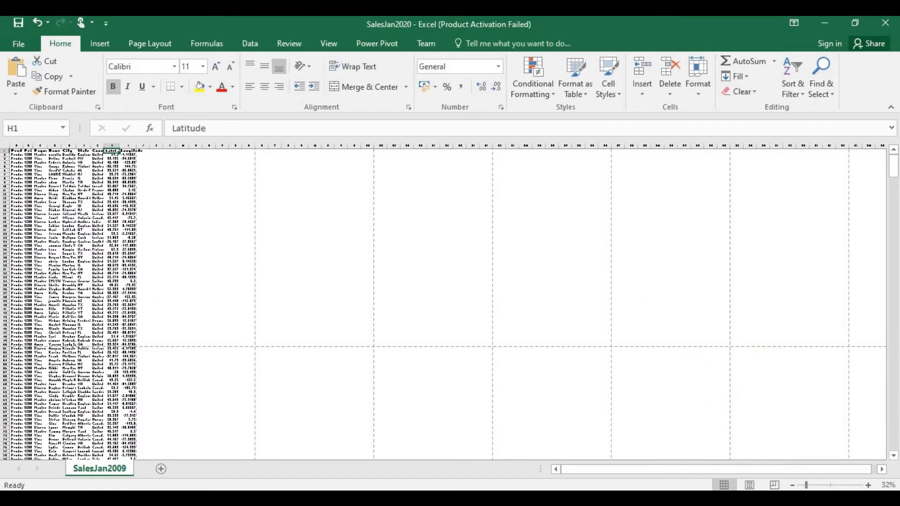
{"action": "left_click", "coordinate": [830, 485]}
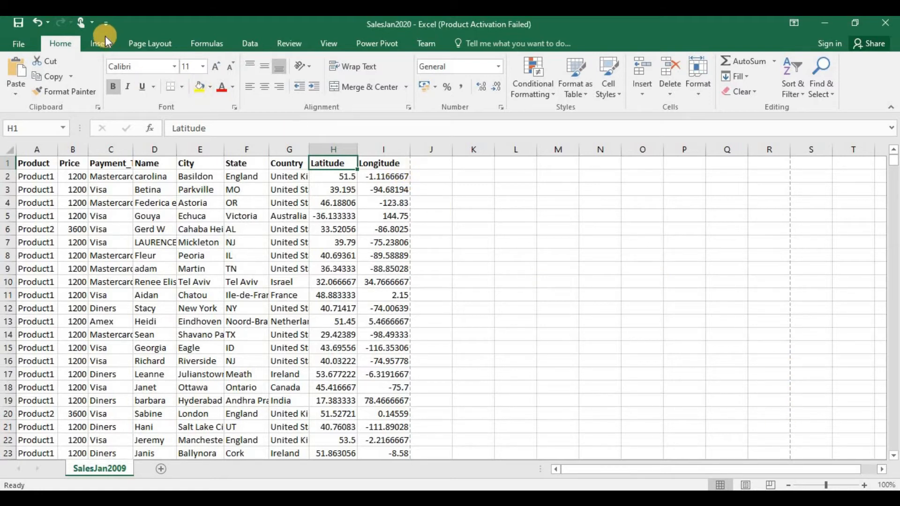
Check the custom margin settings without changing them, and set the sheet's page margins to Narrow.
{"action": "left_click", "coordinate": [145, 43]}
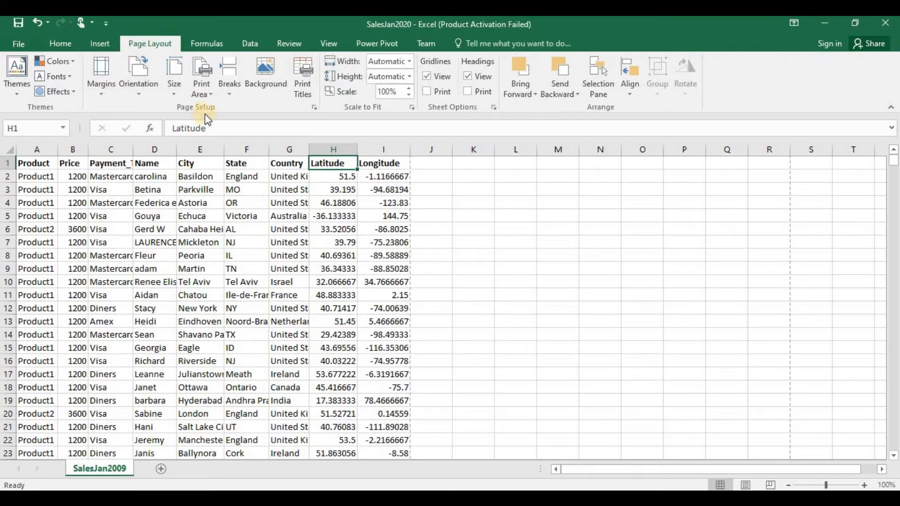
{"action": "left_click", "coordinate": [103, 94]}
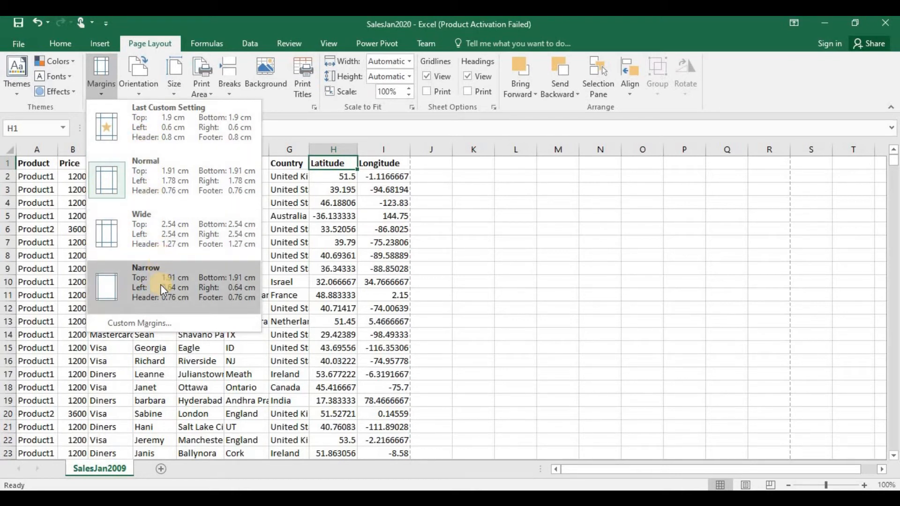
{"action": "left_click", "coordinate": [139, 323]}
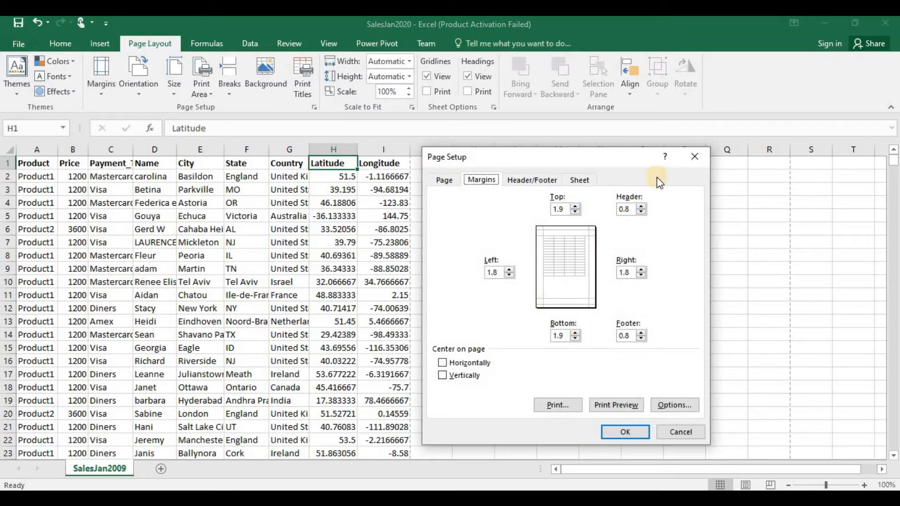
{"action": "left_click", "coordinate": [666, 430]}
{"action": "left_click", "coordinate": [101, 75]}
{"action": "left_click", "coordinate": [153, 295]}
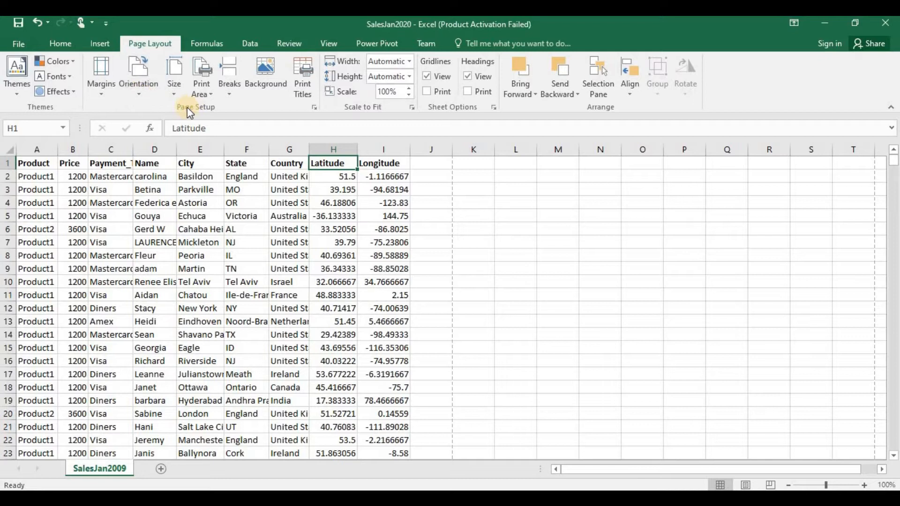
Set the page orientation to Landscape and inspect the sheet's page breaks at a reduced zoom.
{"action": "left_click", "coordinate": [141, 93]}
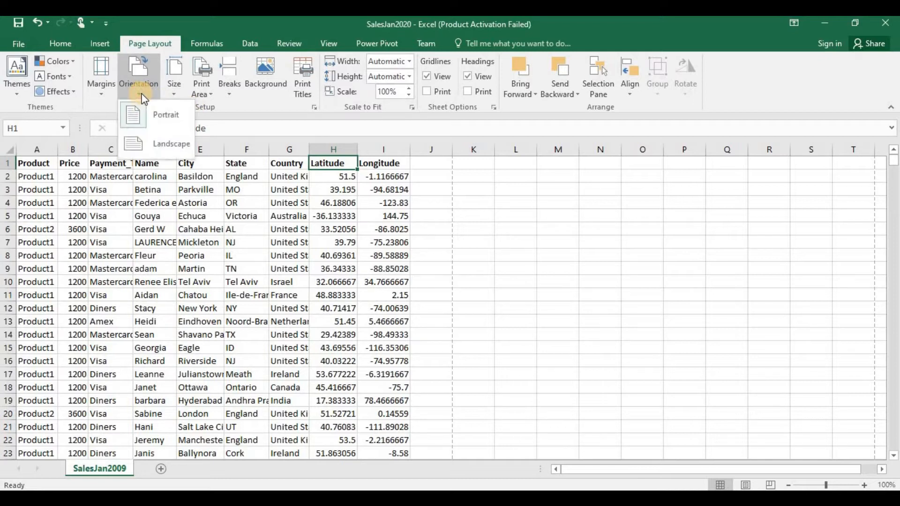
{"action": "left_click", "coordinate": [151, 145]}
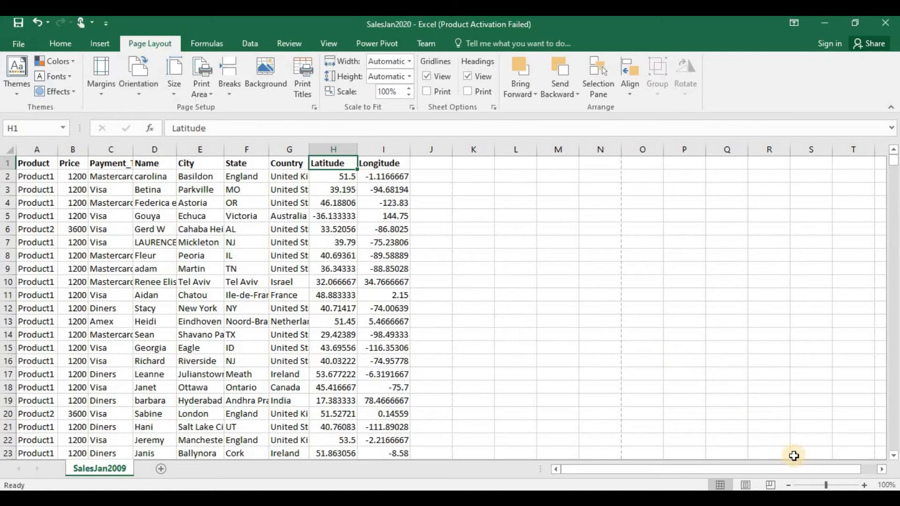
{"action": "left_click", "coordinate": [808, 486]}
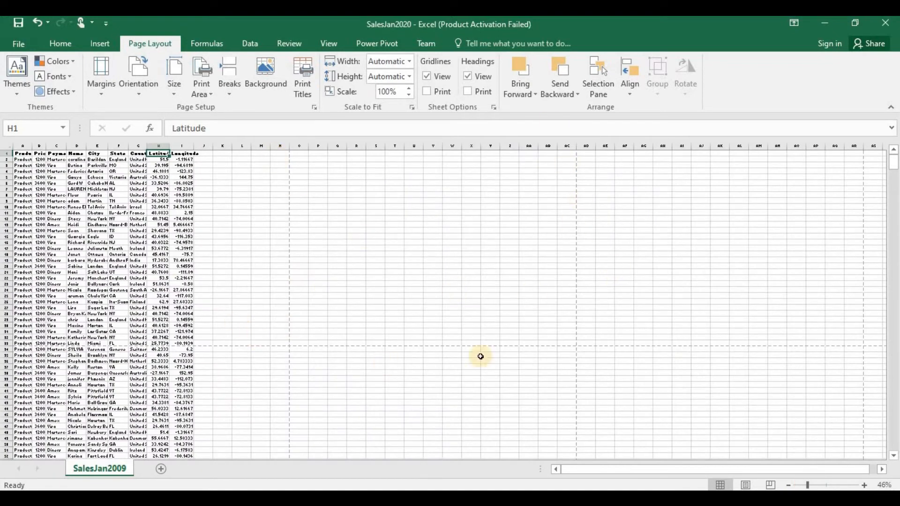
{"action": "left_click", "coordinate": [827, 486]}
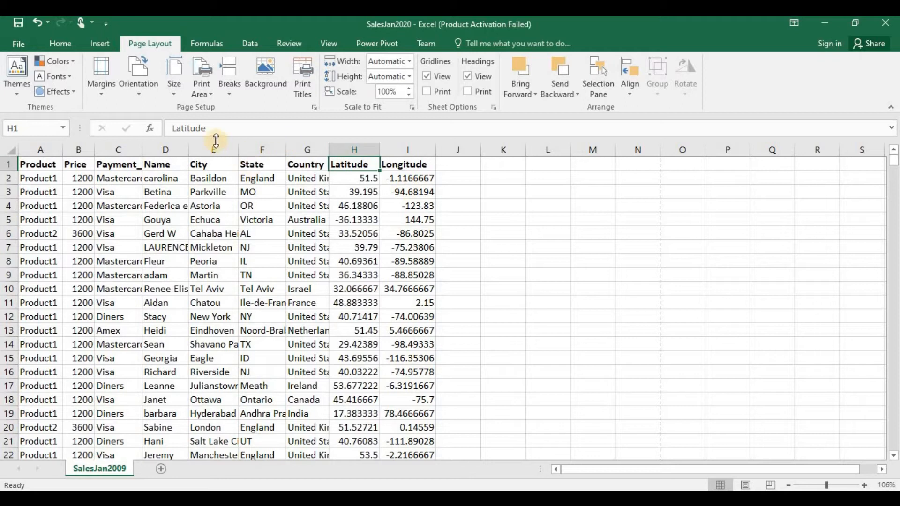
Open the list of paper sizes for the sheet.
{"action": "left_click", "coordinate": [178, 98]}
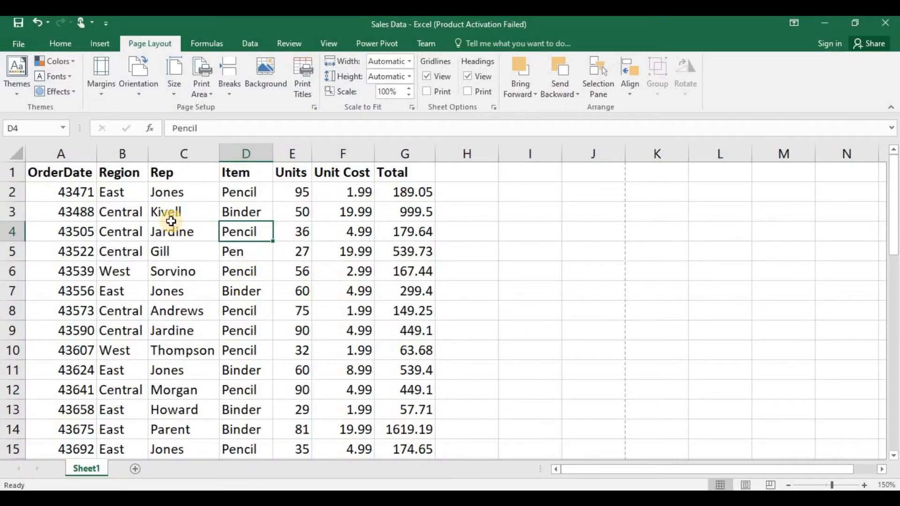
Review the Sales Data table and preview how the whole sheet prints.
{"action": "mouse_move", "coordinate": [893, 164]}
{"action": "left_mouse_down"}
{"action": "mouse_move", "coordinate": [894, 196]}
{"action": "mouse_move", "coordinate": [895, 166]}
{"action": "left_mouse_up"}
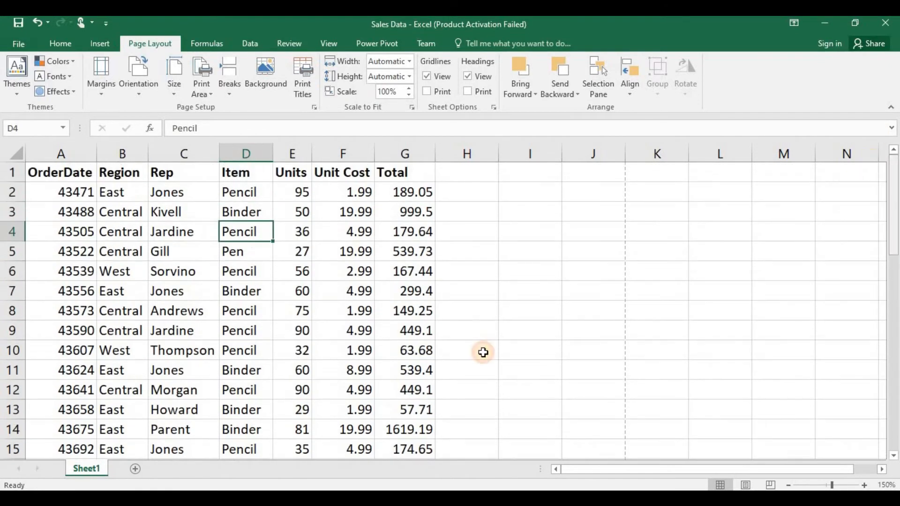
{"action": "left_click", "coordinate": [181, 225]}
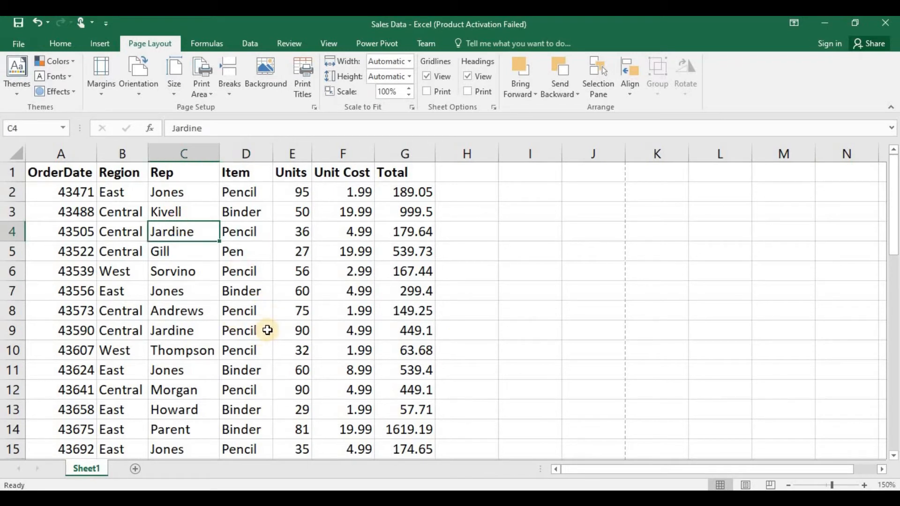
{"action": "key", "text": "ctrl+p"}
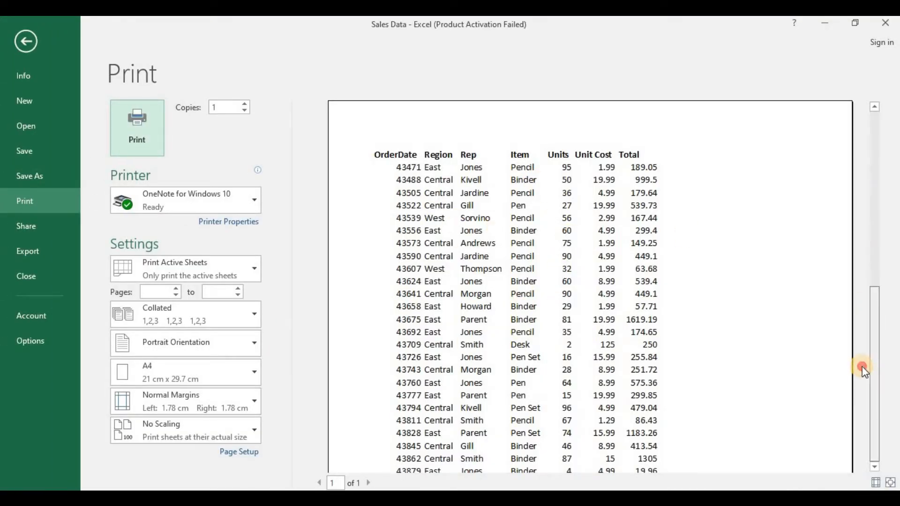
{"action": "key", "text": "Escape"}
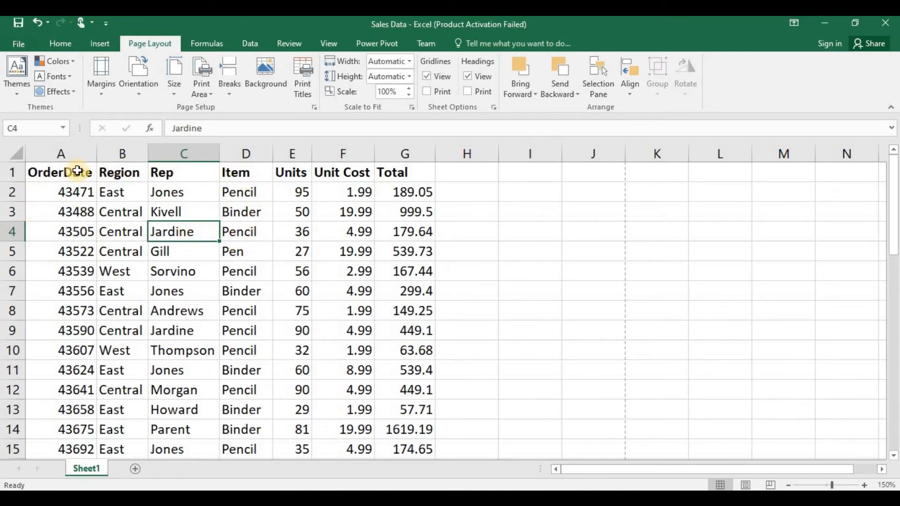
Set the range A1:D5 of the Sales Data sheet as the print area.
{"action": "left_click_drag", "start_coordinate": [70, 173], "coordinate": [244, 253]}
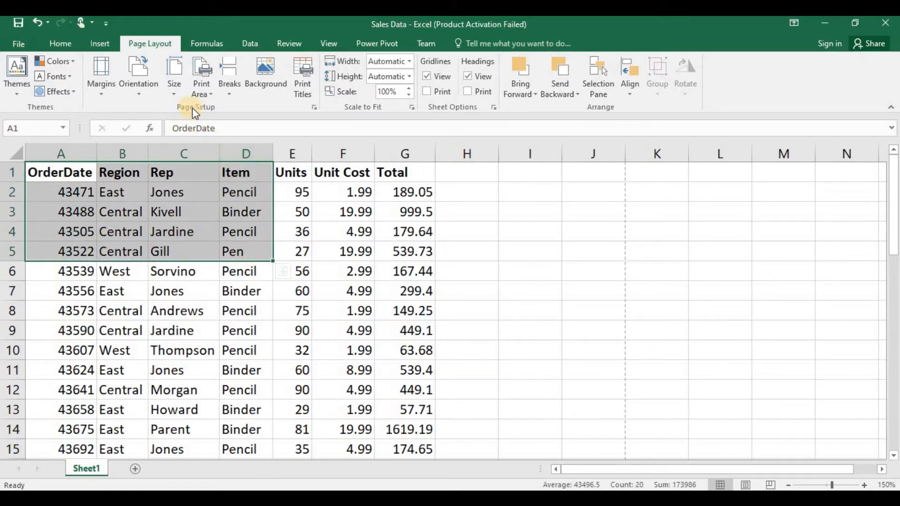
{"action": "left_click", "coordinate": [206, 94]}
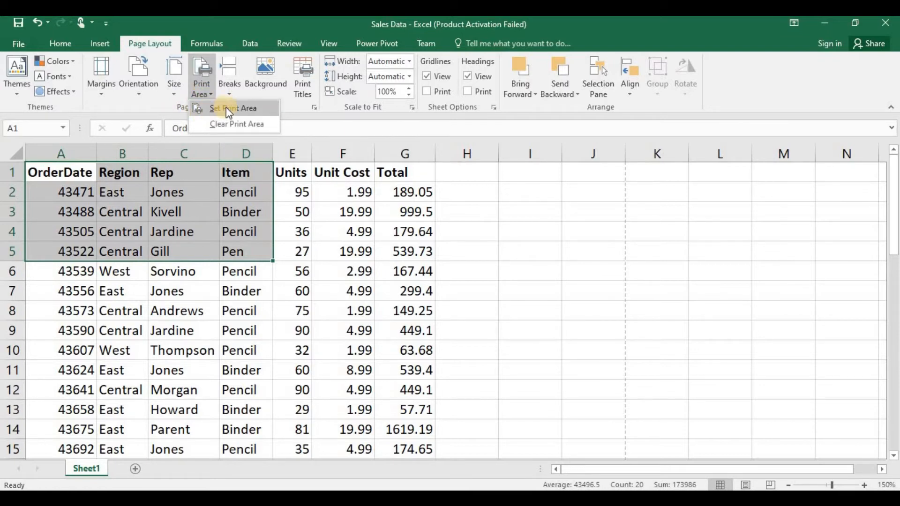
{"action": "left_click", "coordinate": [228, 110]}
{"action": "left_click", "coordinate": [300, 273]}
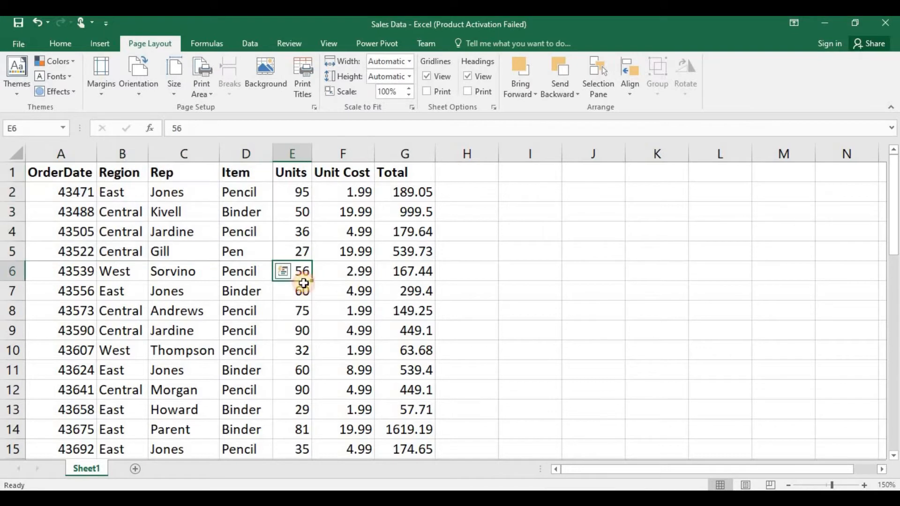
Check the boundary of the A1:D5 print area and preview how it prints.
{"action": "left_click", "coordinate": [199, 259]}
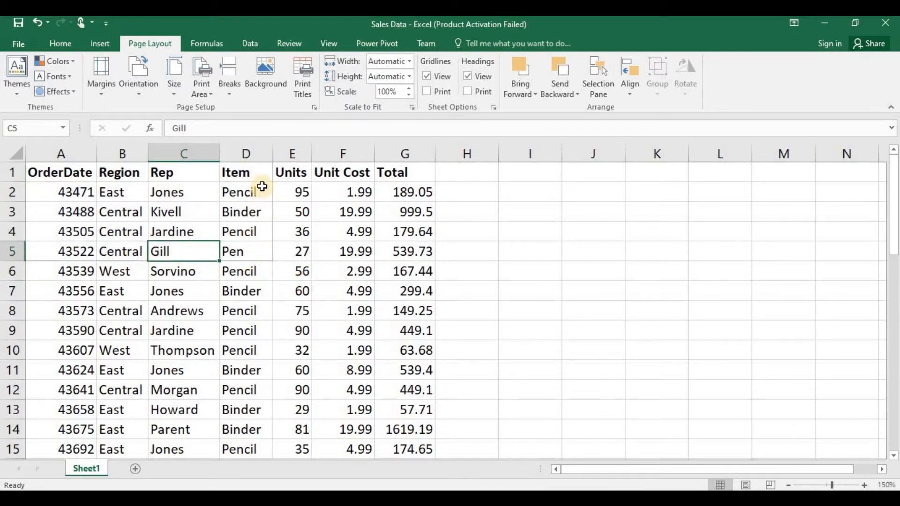
{"action": "left_click", "coordinate": [255, 247]}
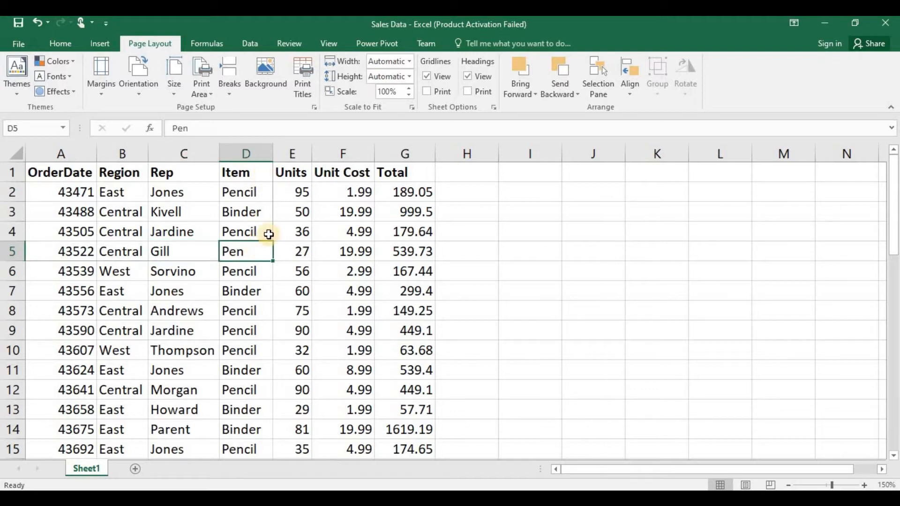
{"action": "left_click", "coordinate": [261, 276]}
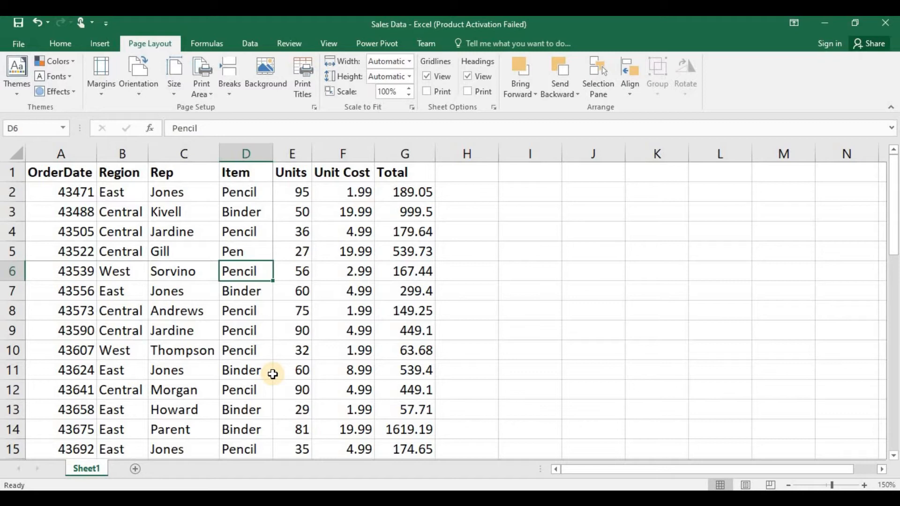
{"action": "key", "text": "ctrl+p"}
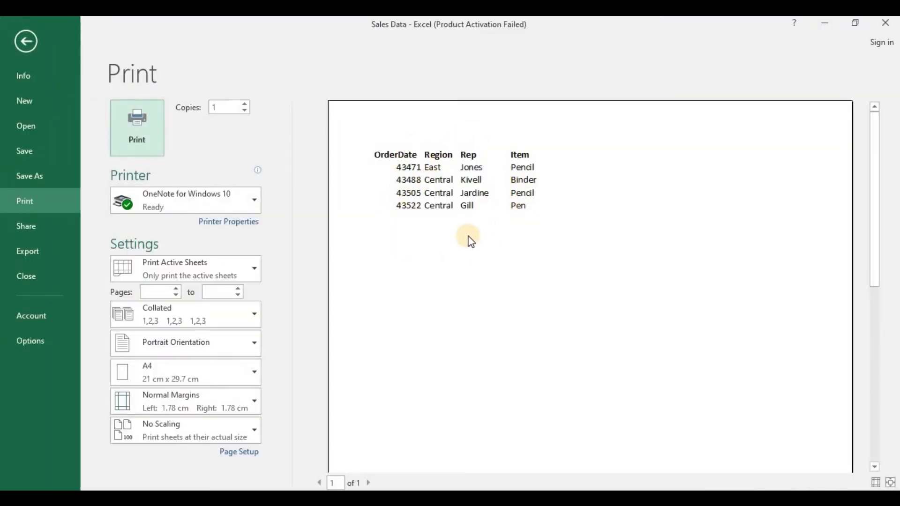
{"action": "key", "text": "Escape"}
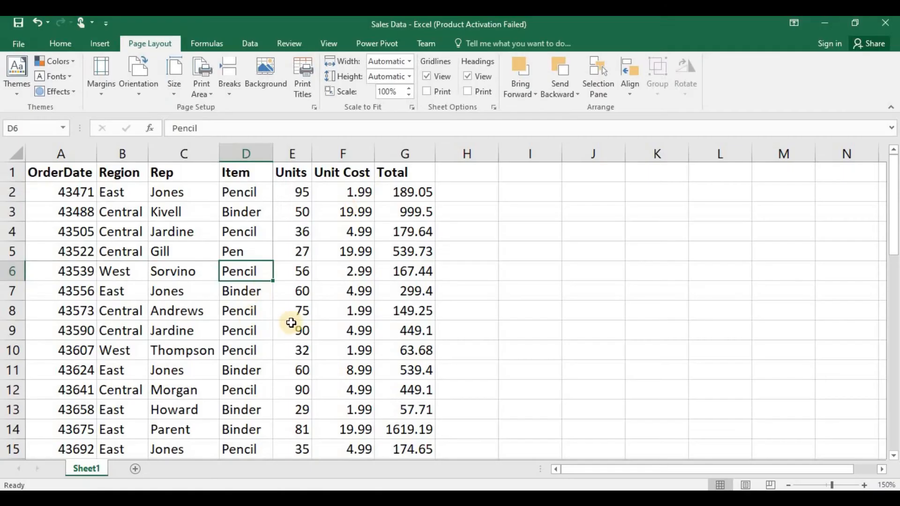
Clear the print area from the Sales Data sheet.
{"action": "left_click", "coordinate": [246, 225]}
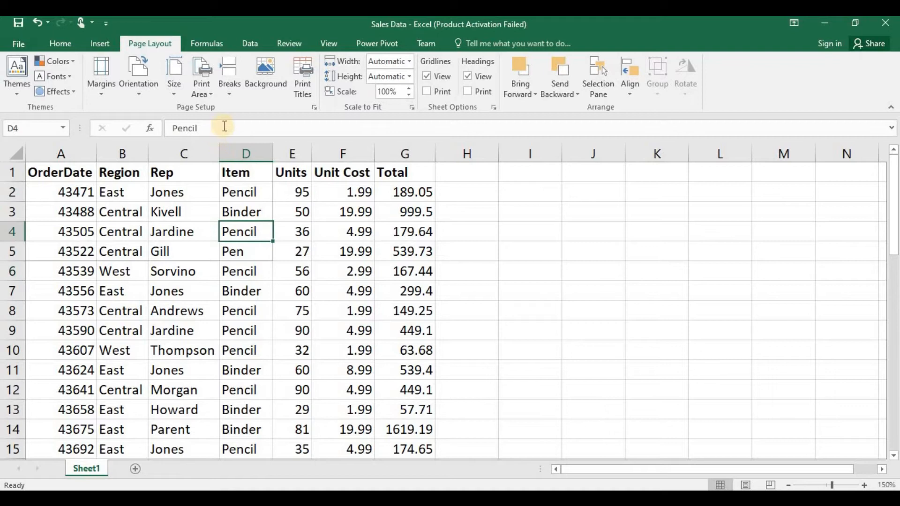
{"action": "left_click", "coordinate": [211, 97]}
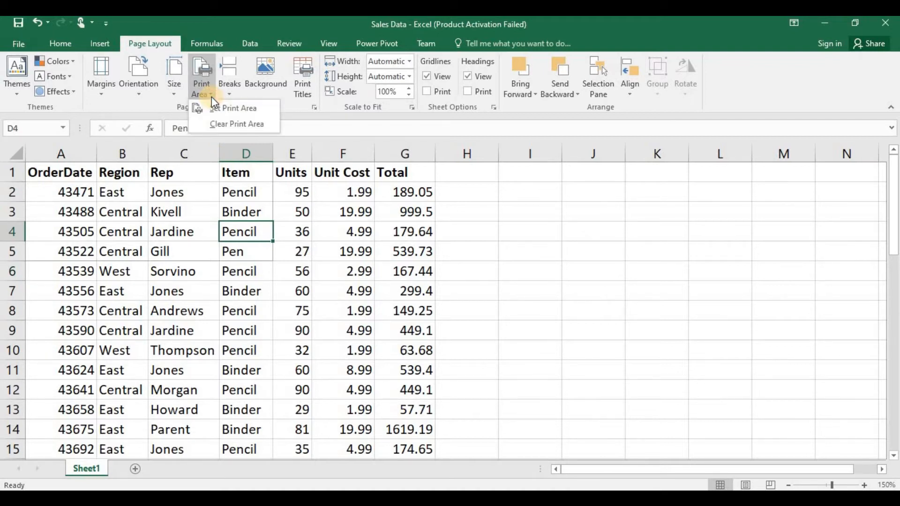
{"action": "left_click", "coordinate": [220, 123]}
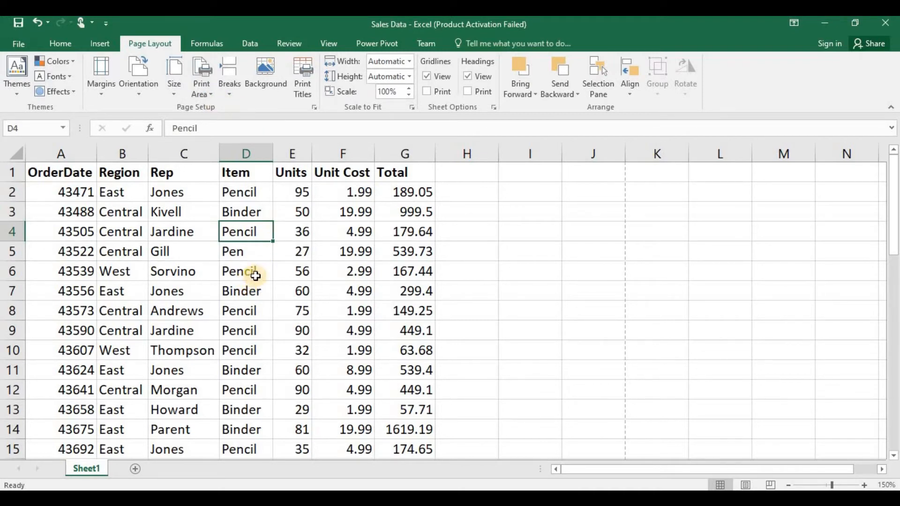
Insert a page break at cell H12, below row 11 and after the Total column.
{"action": "left_click", "coordinate": [295, 269]}
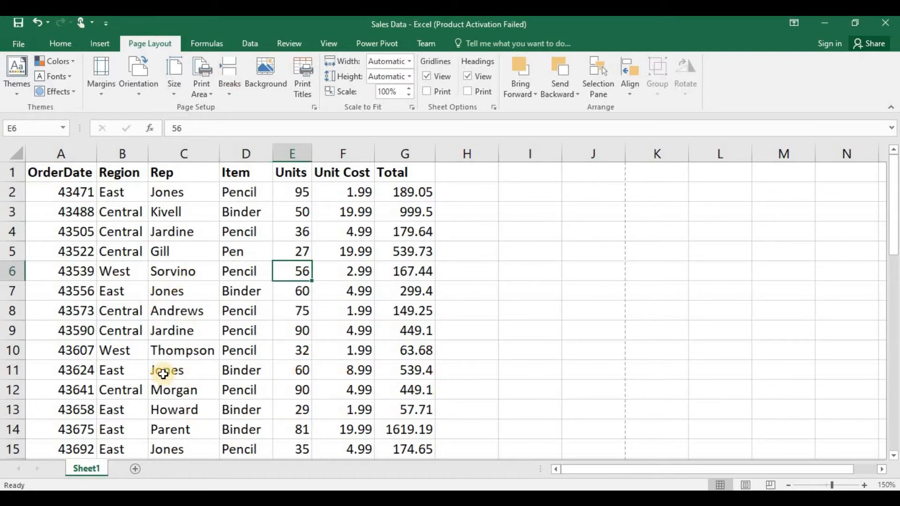
{"action": "left_click", "coordinate": [11, 371]}
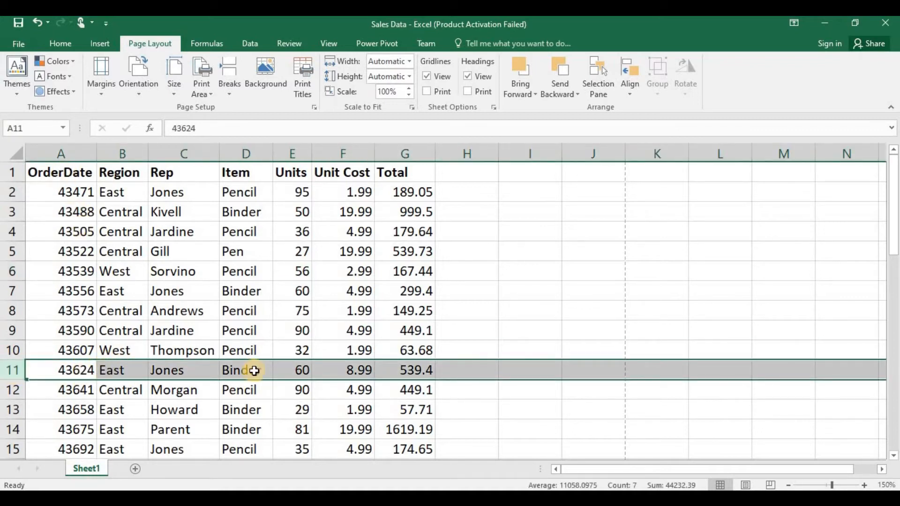
{"action": "left_click", "coordinate": [349, 394]}
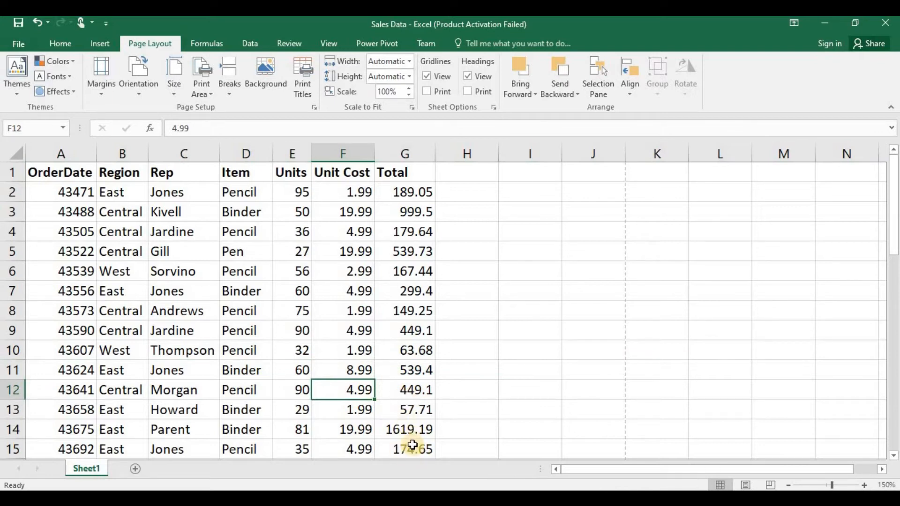
{"action": "left_click", "coordinate": [454, 388]}
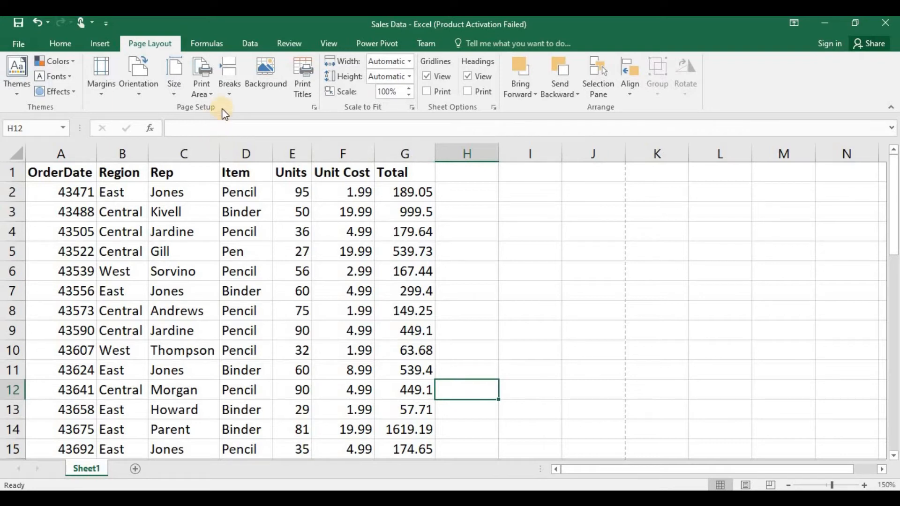
{"action": "left_click", "coordinate": [234, 96]}
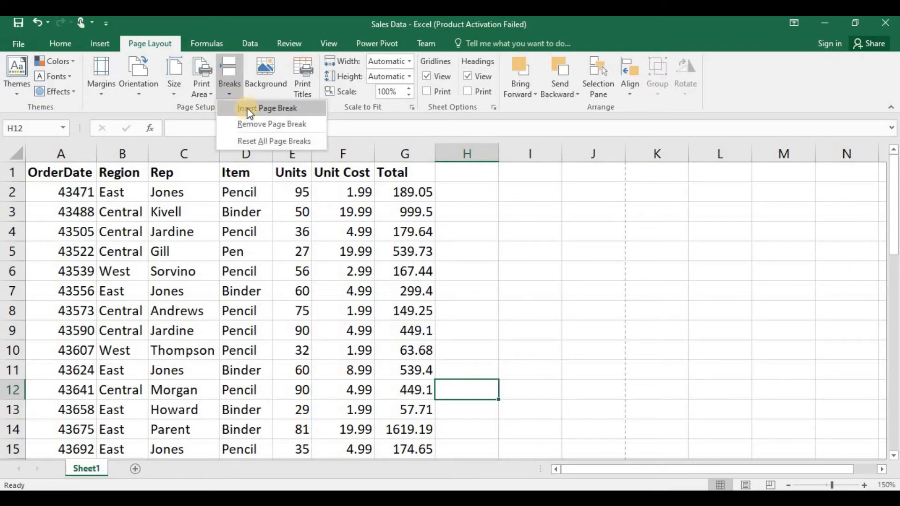
{"action": "left_click", "coordinate": [246, 108]}
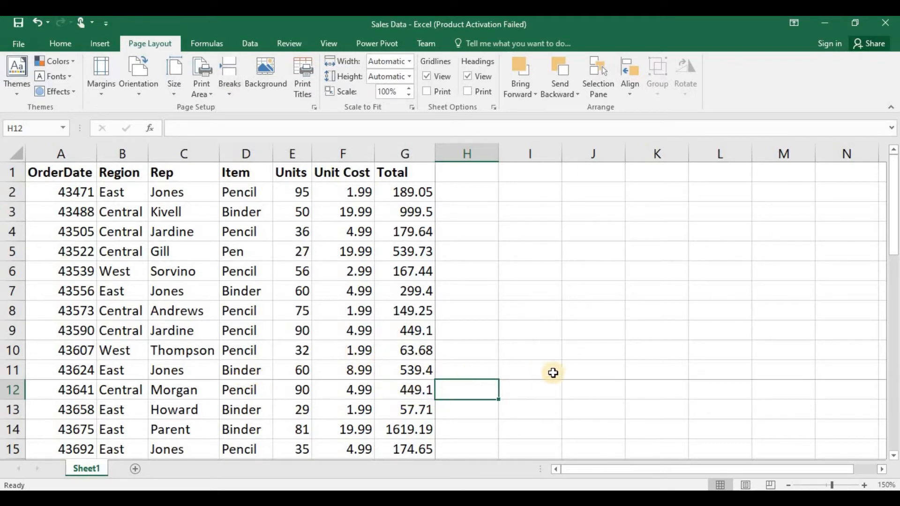
Preview the Sales Data printout and move on to its second page.
{"action": "left_click", "coordinate": [250, 398]}
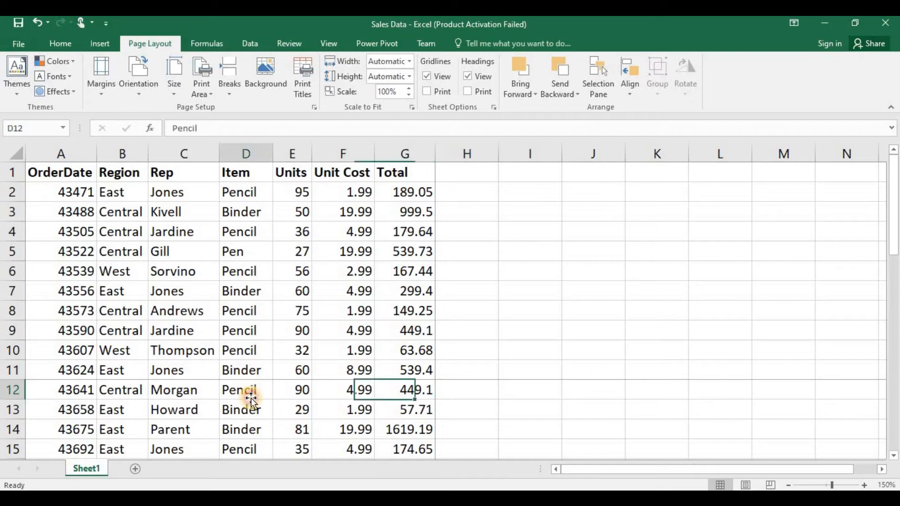
{"action": "key", "text": "ctrl+p"}
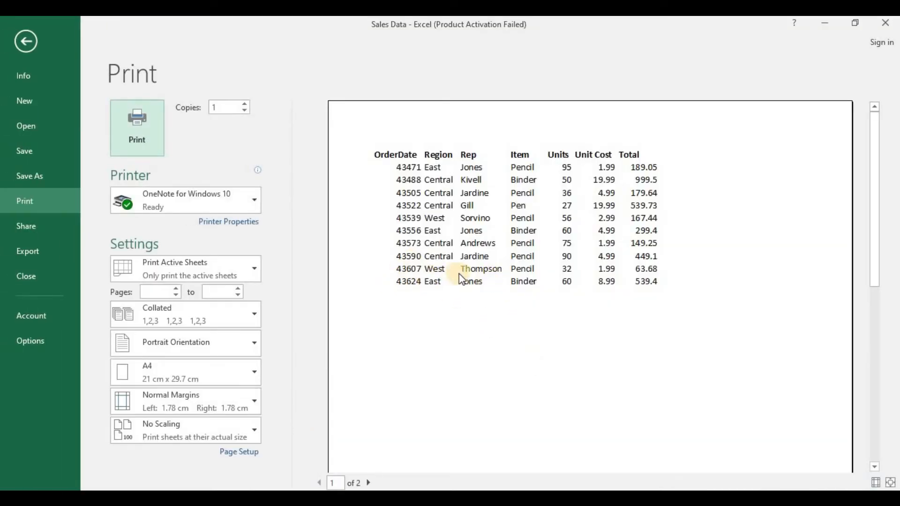
{"action": "left_click", "coordinate": [368, 483]}
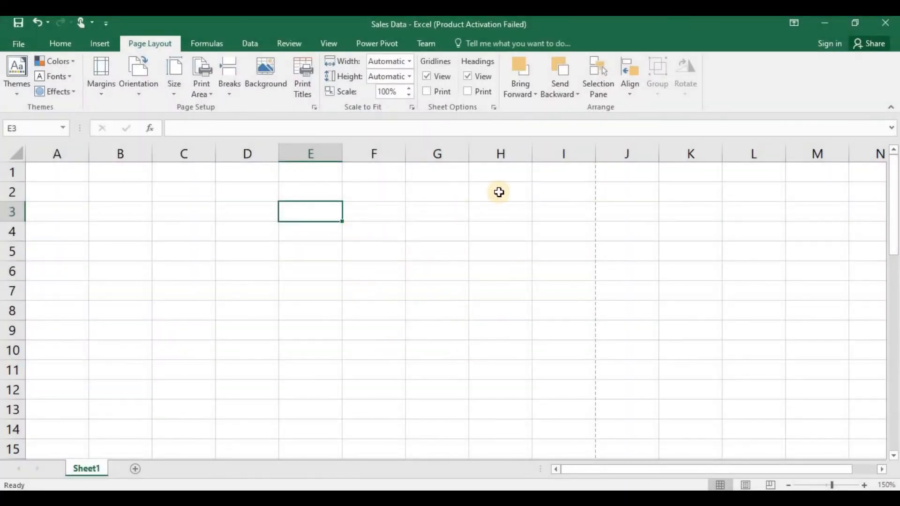
Insert the palm tree beach picture from Bing Image Search as the blank sheet's background.
{"action": "left_click", "coordinate": [396, 308]}
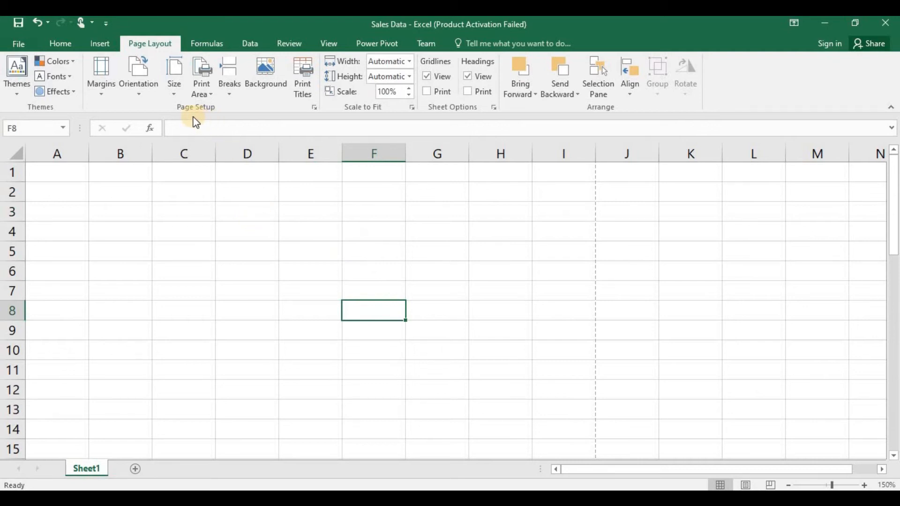
{"action": "left_click", "coordinate": [259, 85]}
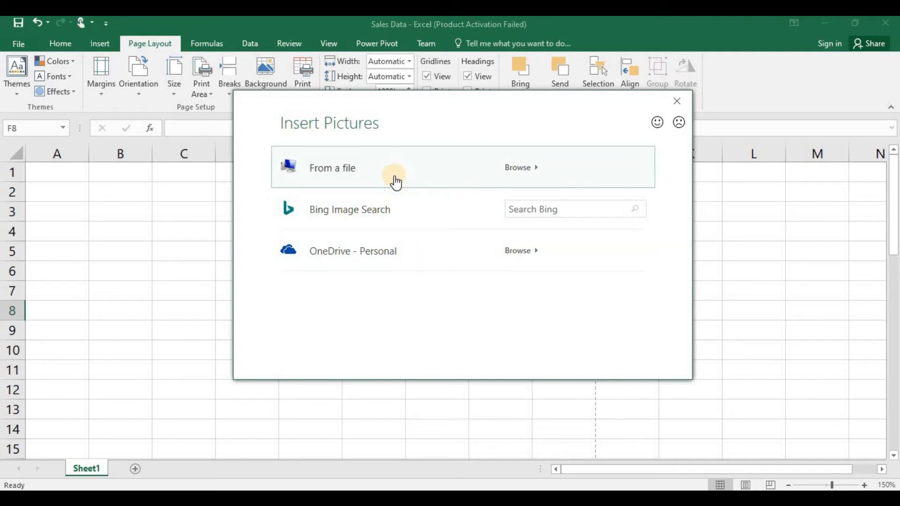
{"action": "left_click", "coordinate": [371, 219]}
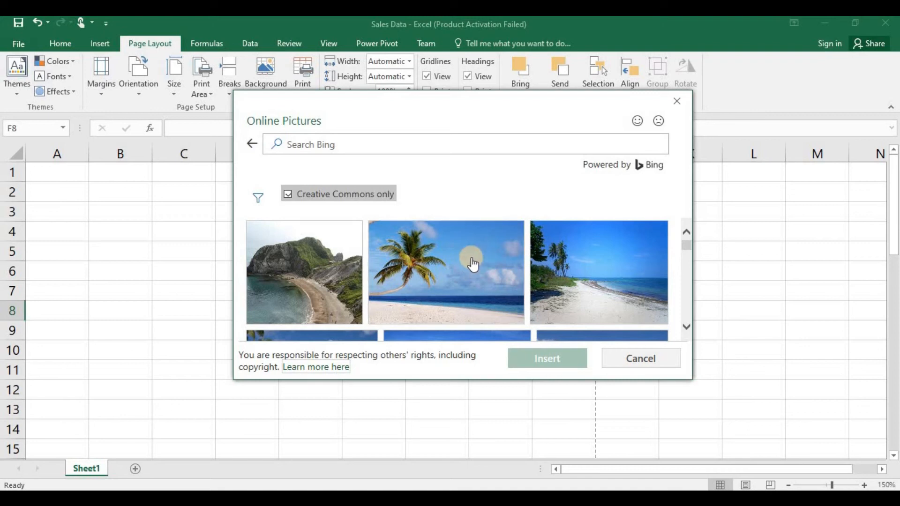
{"action": "left_click", "coordinate": [486, 269]}
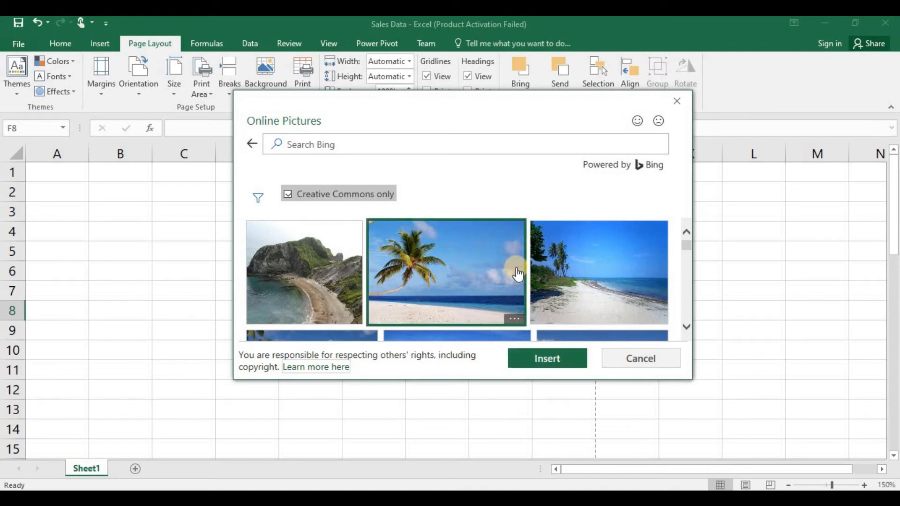
{"action": "left_click", "coordinate": [548, 366]}
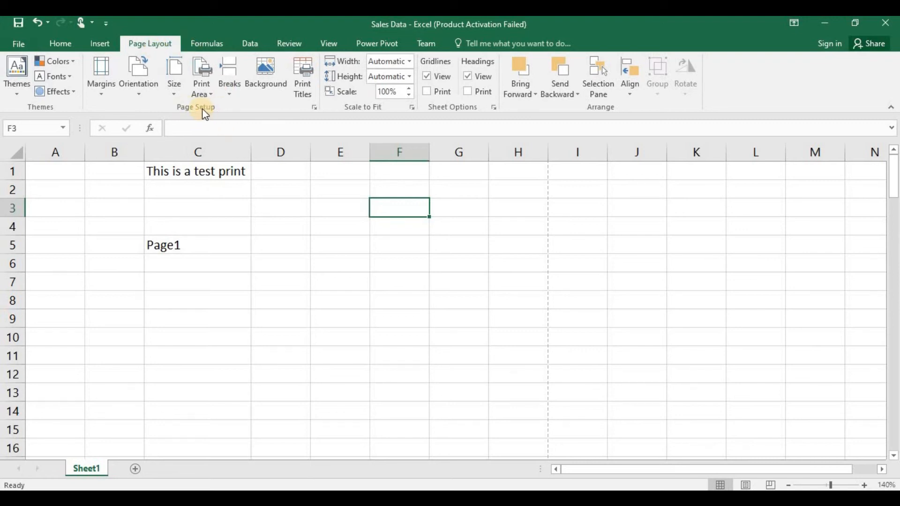
Set row 1 ($1:$1) to repeat at the top of every printed page and page through the print preview.
{"action": "left_click", "coordinate": [300, 86]}
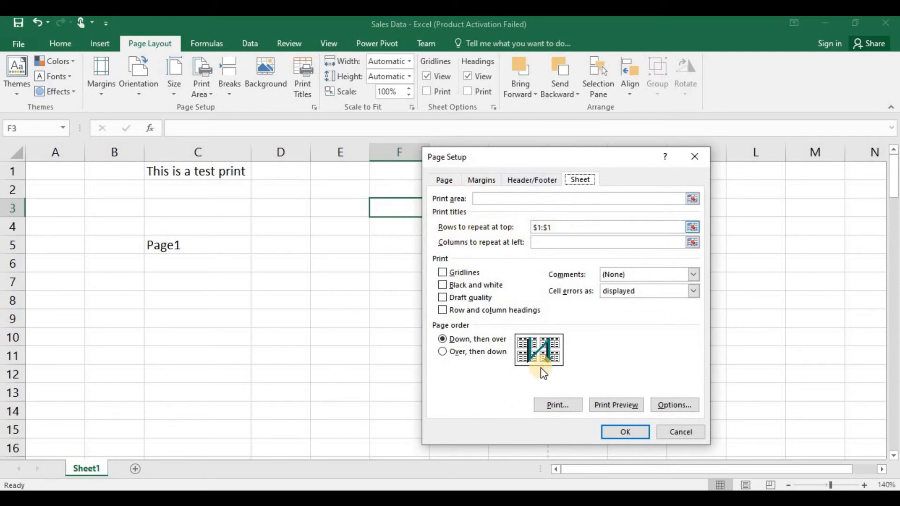
{"action": "left_click", "coordinate": [612, 432]}
{"action": "key", "text": "ctrl+p"}
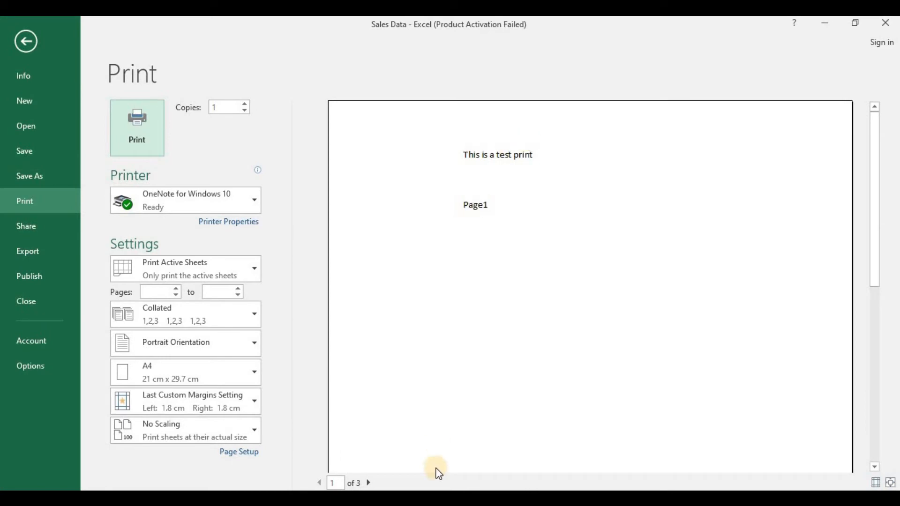
{"action": "left_click", "coordinate": [371, 480]}
{"action": "left_click", "coordinate": [371, 480]}
{"action": "key", "text": "Escape"}
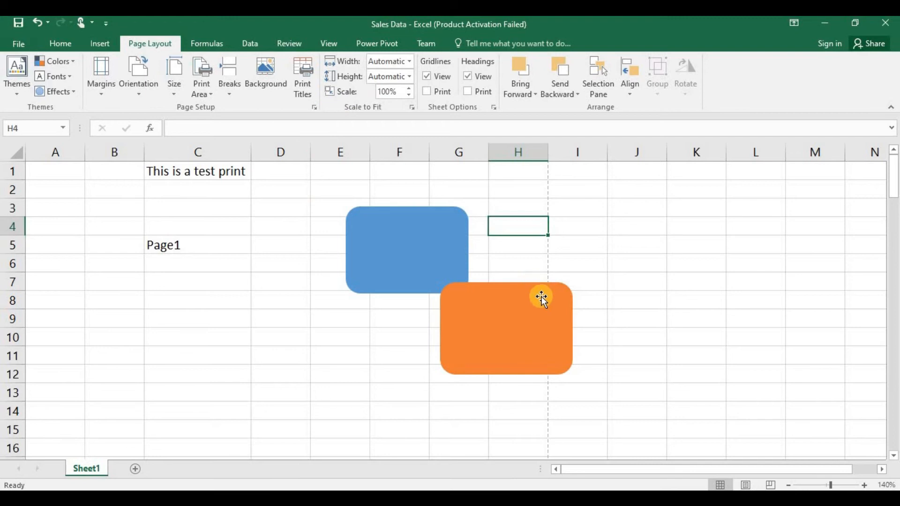
Preview how the blue and orange rounded rectangles print relative to the page edge.
{"action": "left_click", "coordinate": [528, 258]}
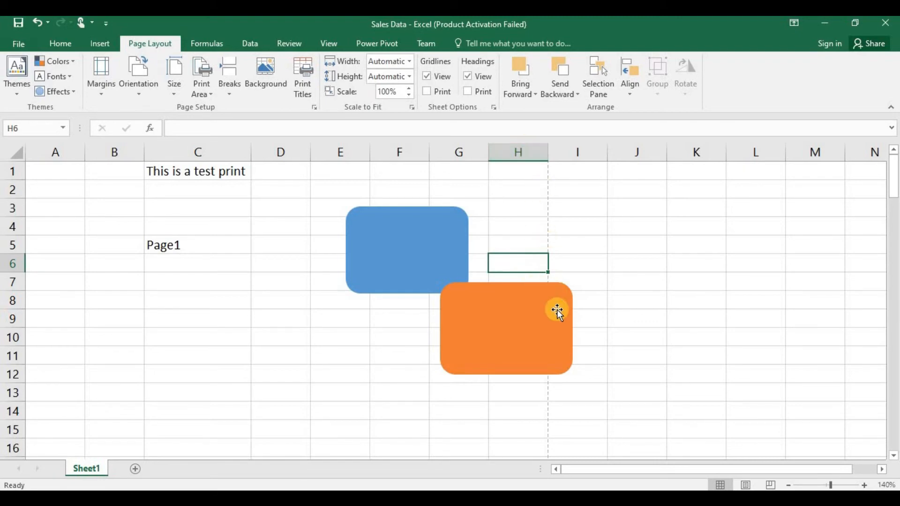
{"action": "key", "text": "ctrl+p"}
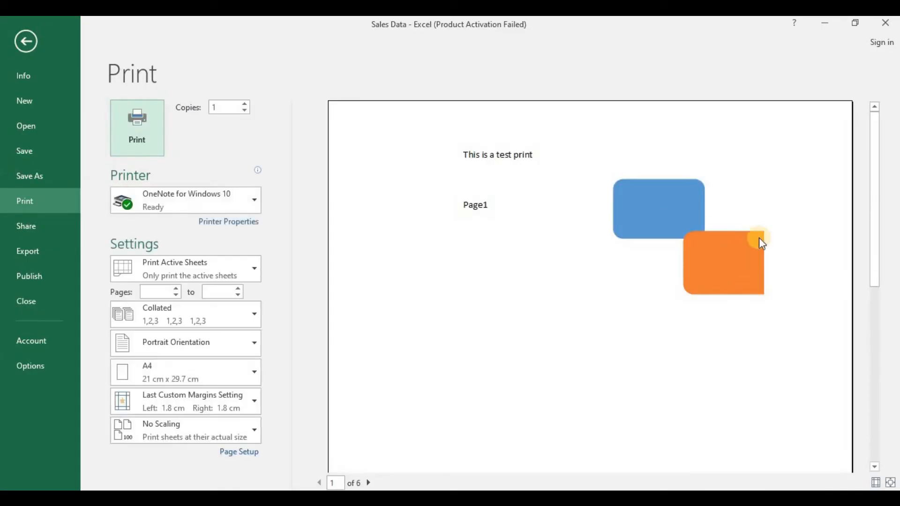
{"action": "key", "text": "Escape"}
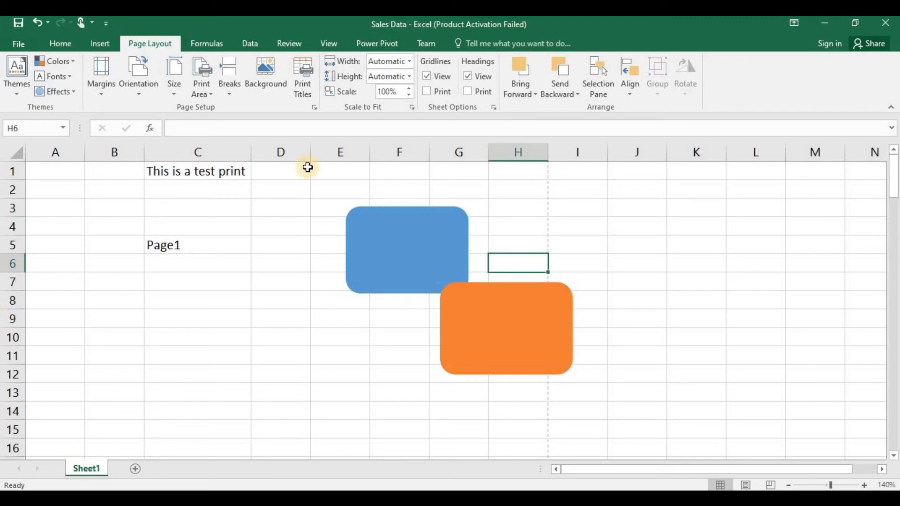
Set the print scale to 80% and preview how the shapes fit on the page.
{"action": "left_click", "coordinate": [388, 94]}
{"action": "type", "text": "80"}
{"action": "key", "text": "Return"}
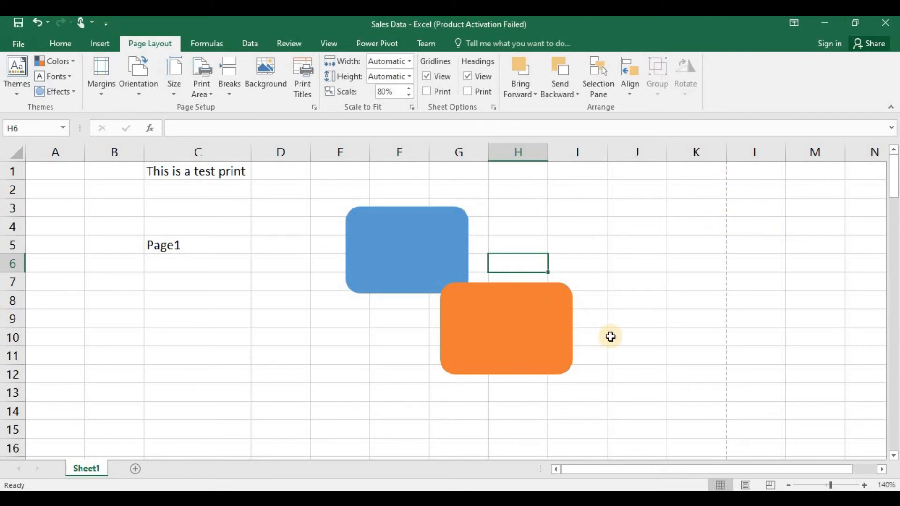
{"action": "key", "text": "ctrl+p"}
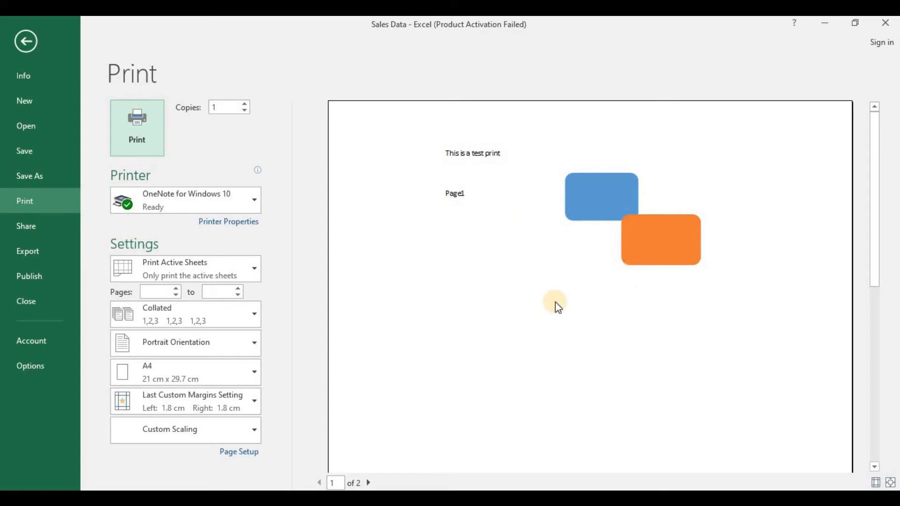
{"action": "key", "text": "Escape"}
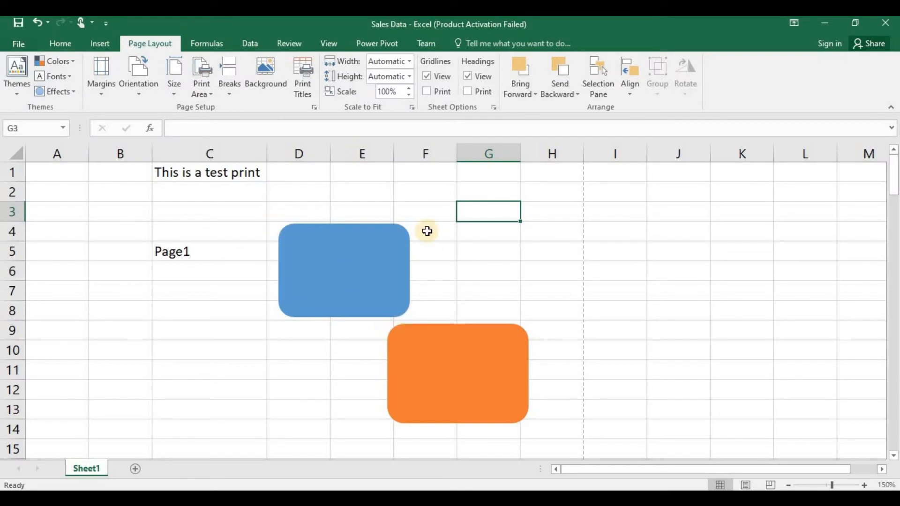
Turn on printing of both the gridlines and the row and column headings for the sheet.
{"action": "key", "text": "Up"}
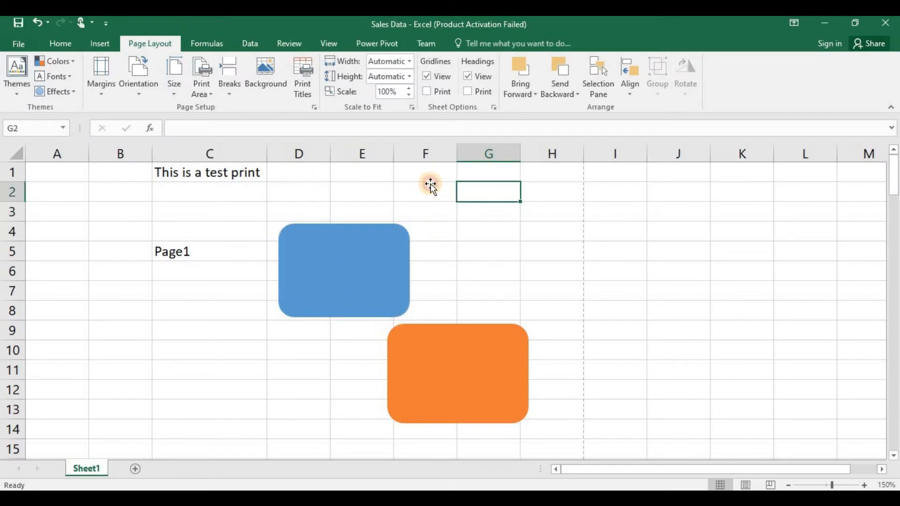
{"action": "left_click", "coordinate": [430, 185]}
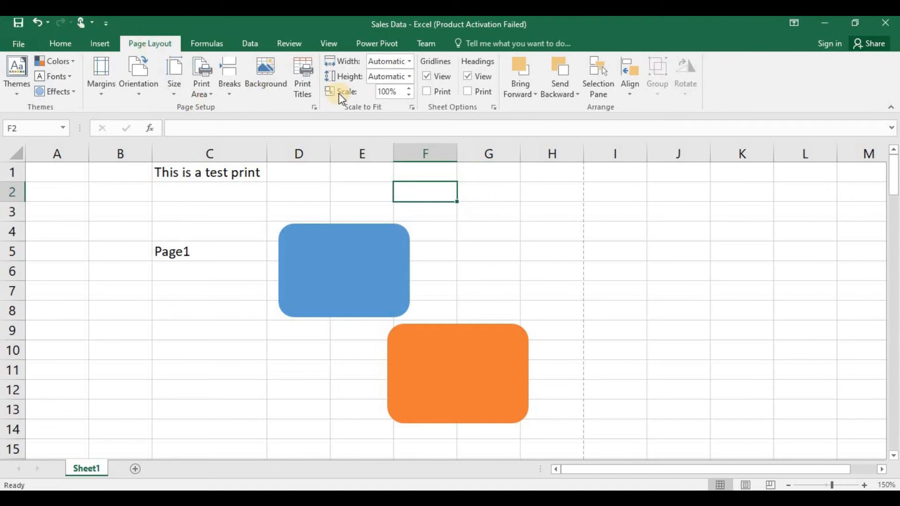
{"action": "left_click", "coordinate": [430, 92]}
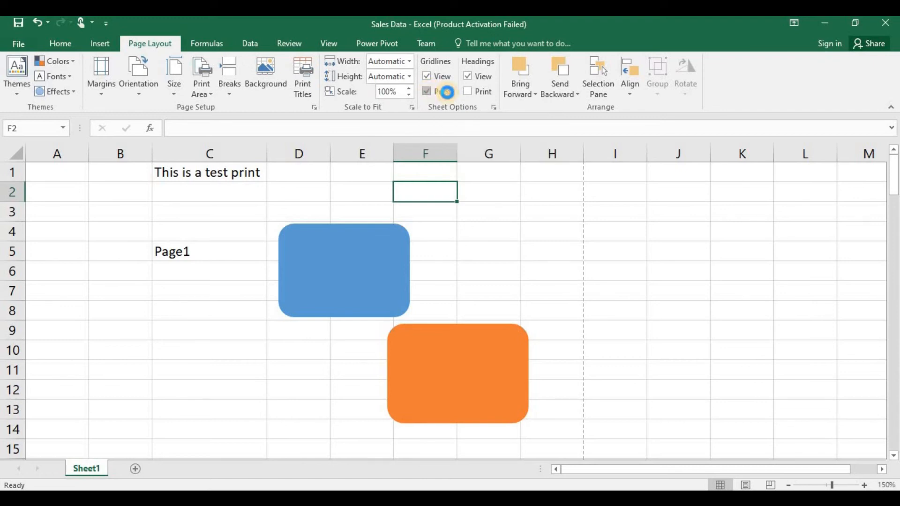
{"action": "left_click", "coordinate": [467, 92]}
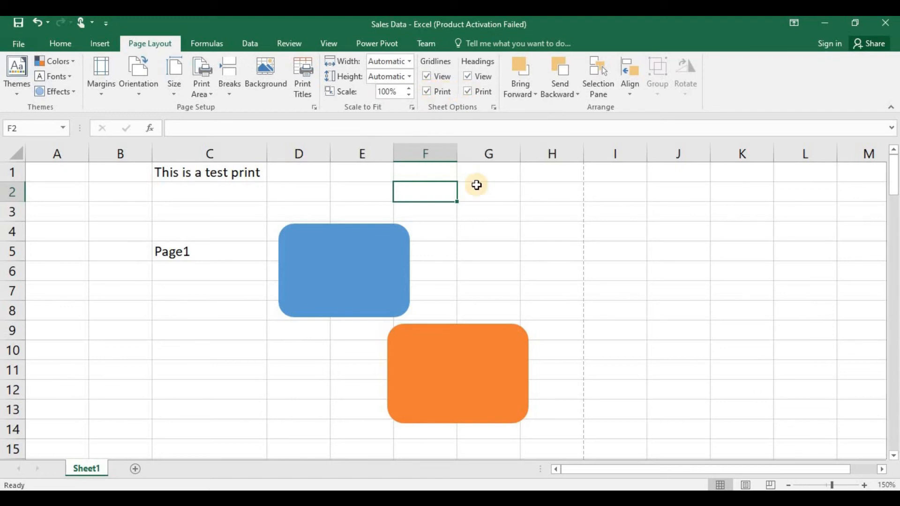
Preview the printout with the gridlines and the row and column headings included.
{"action": "key", "text": "ctrl+p"}
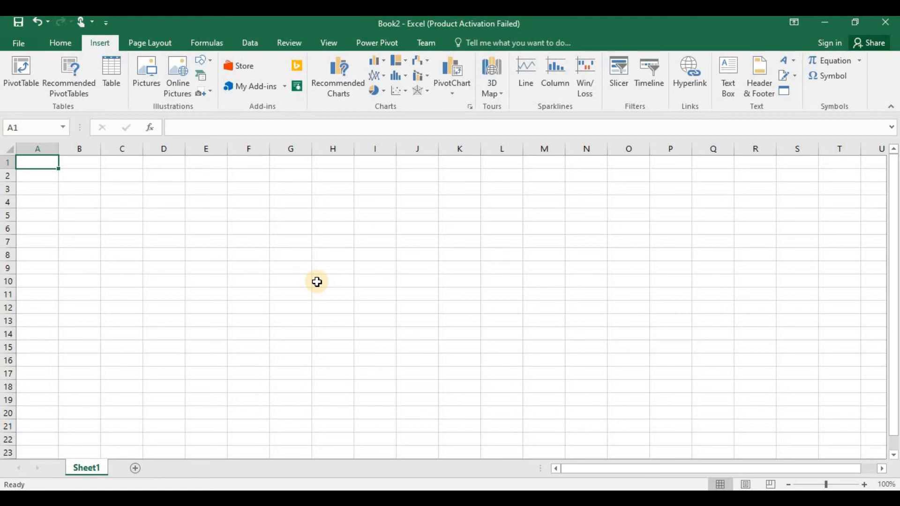
Draw a rounded rectangle on the blank sheet, spanning about J9 to L18.
{"action": "left_click", "coordinate": [212, 60]}
{"action": "left_click", "coordinate": [269, 90]}
{"action": "left_click_drag", "start_coordinate": [401, 273], "coordinate": [502, 382]}
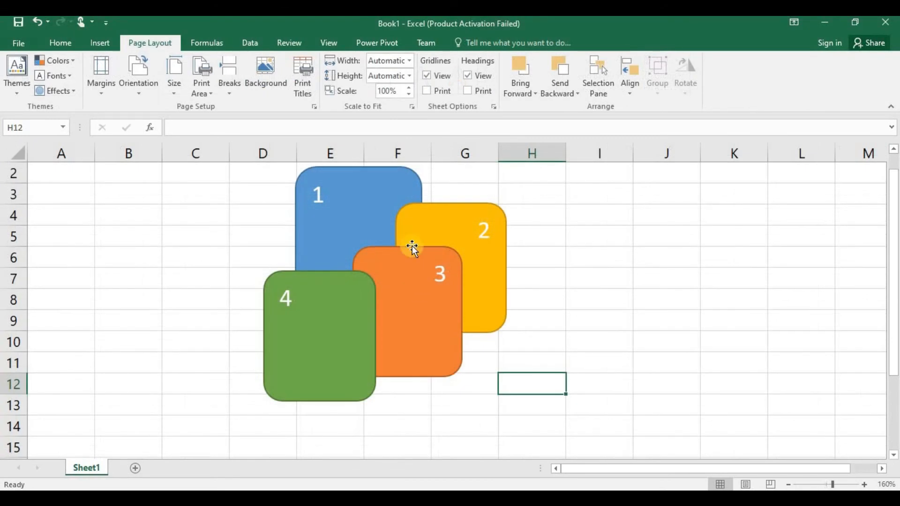
Try bringing blue shape 1 in front of all the other shapes, and undo the change.
{"action": "left_click", "coordinate": [356, 226]}
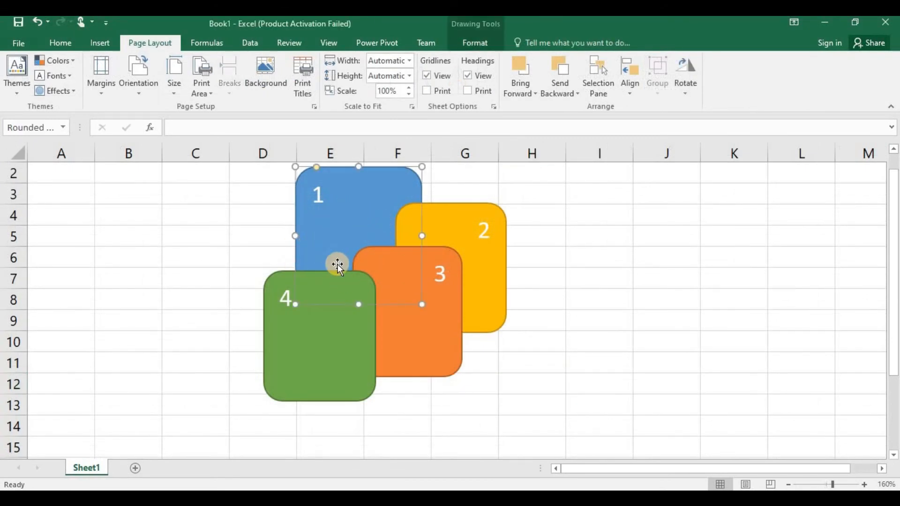
{"action": "left_click", "coordinate": [263, 234]}
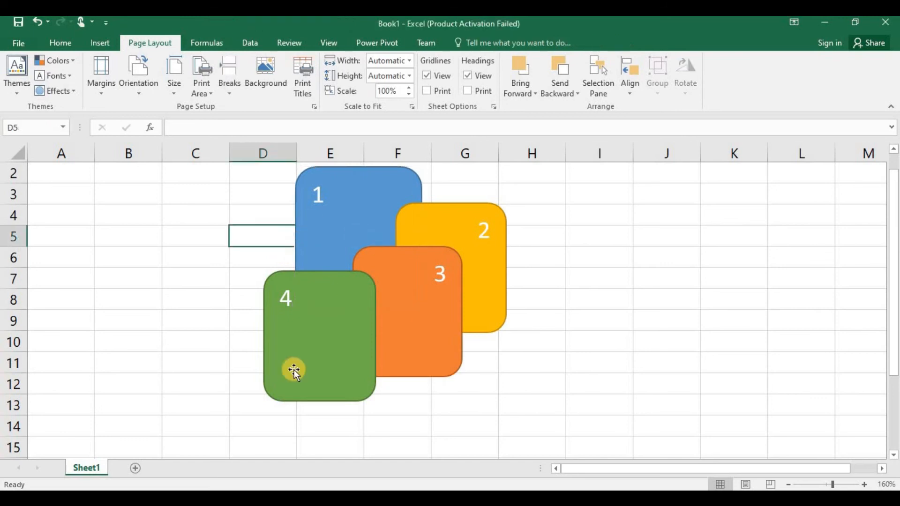
{"action": "left_click", "coordinate": [338, 238]}
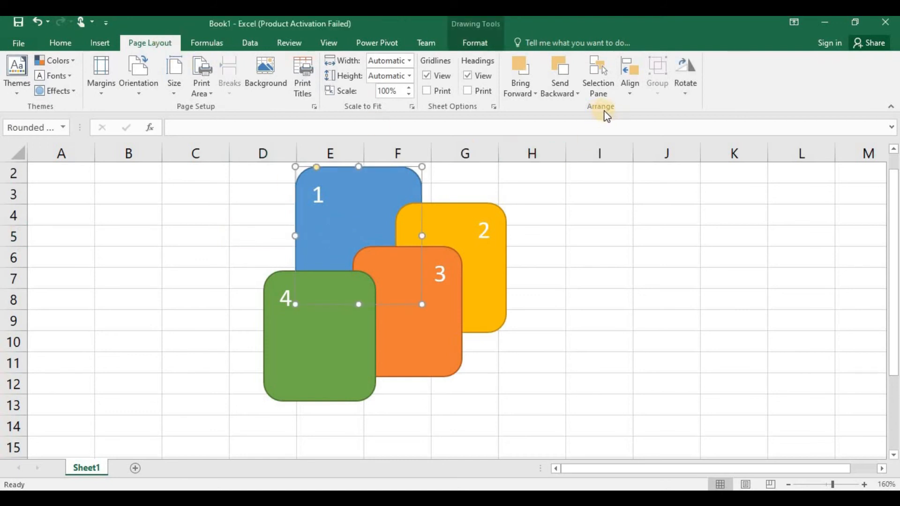
{"action": "left_click", "coordinate": [523, 91]}
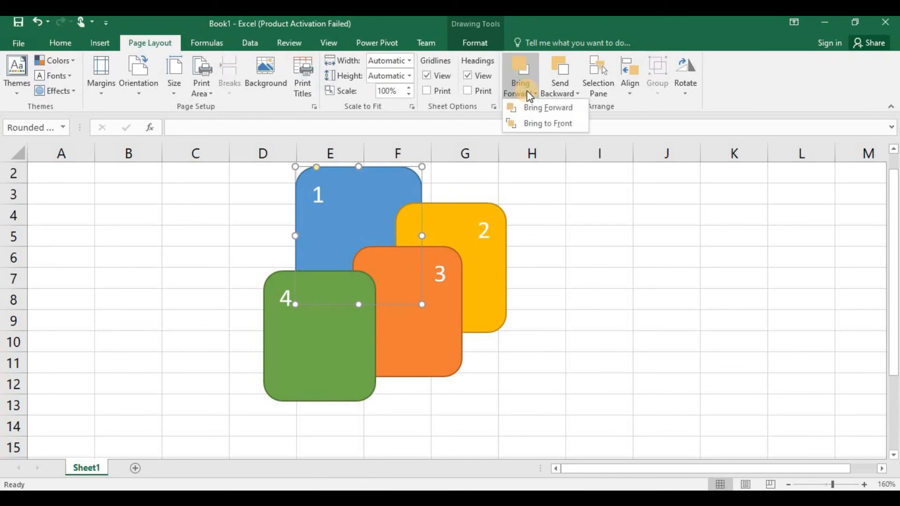
{"action": "left_click", "coordinate": [543, 125]}
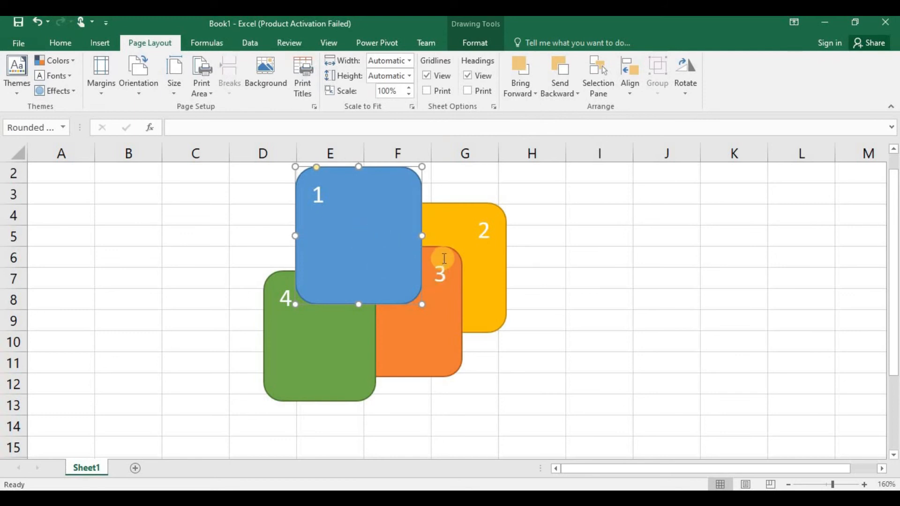
{"action": "key", "text": "ctrl+z"}
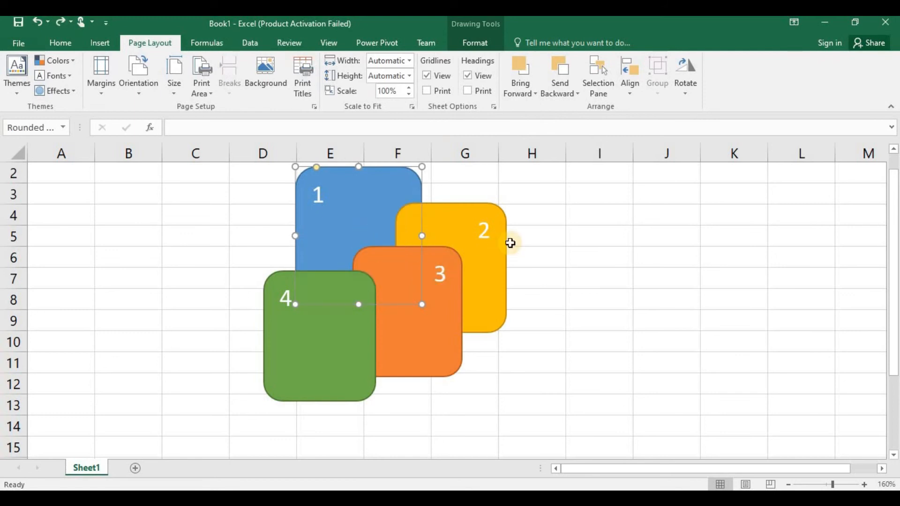
{"action": "left_click", "coordinate": [527, 93]}
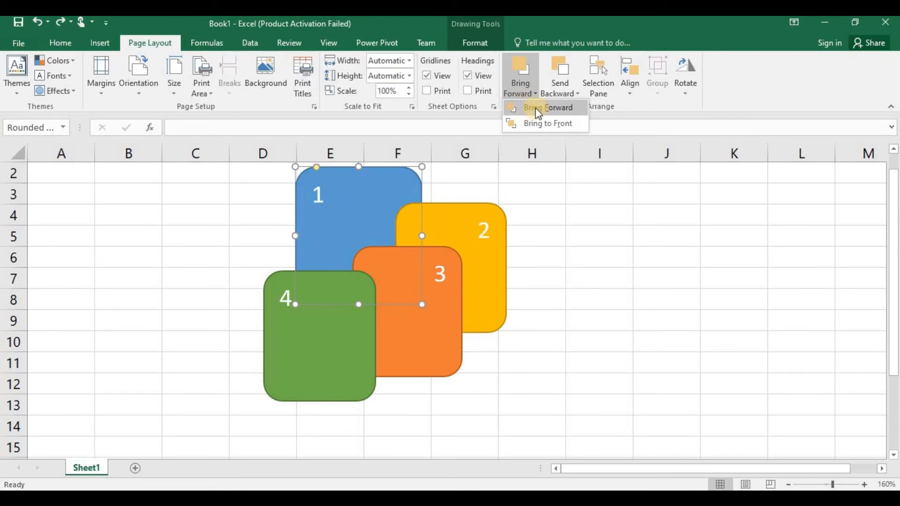
{"action": "left_click", "coordinate": [540, 193]}
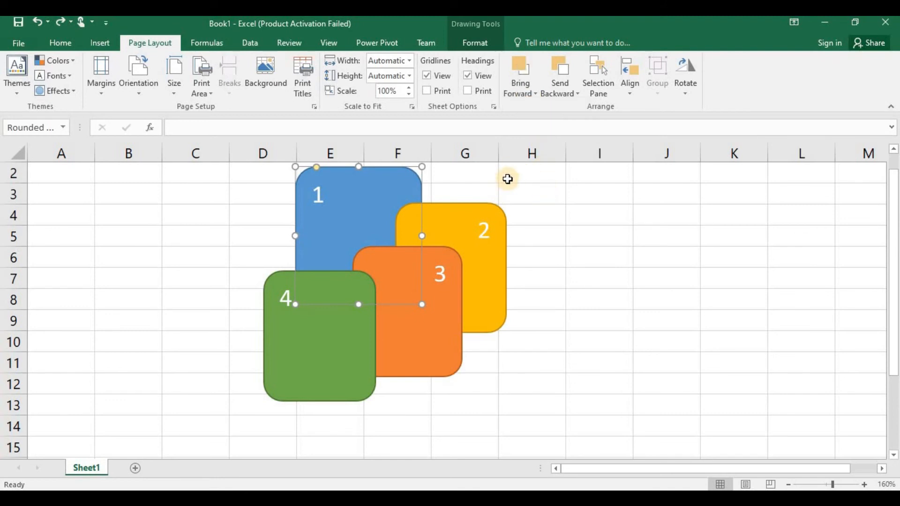
{"action": "left_click", "coordinate": [542, 228]}
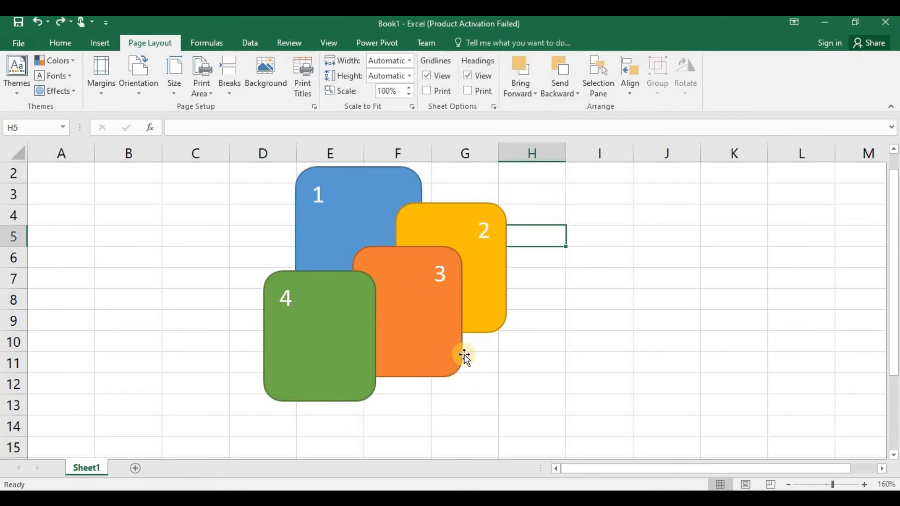
Bring orange shape 3 forward one level so that it overlaps green shape 4.
{"action": "left_click", "coordinate": [445, 311]}
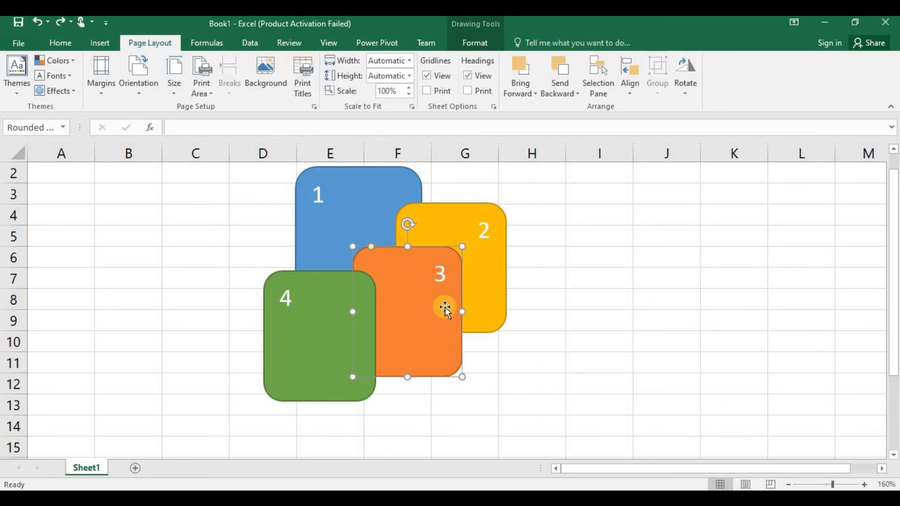
{"action": "left_click", "coordinate": [521, 92]}
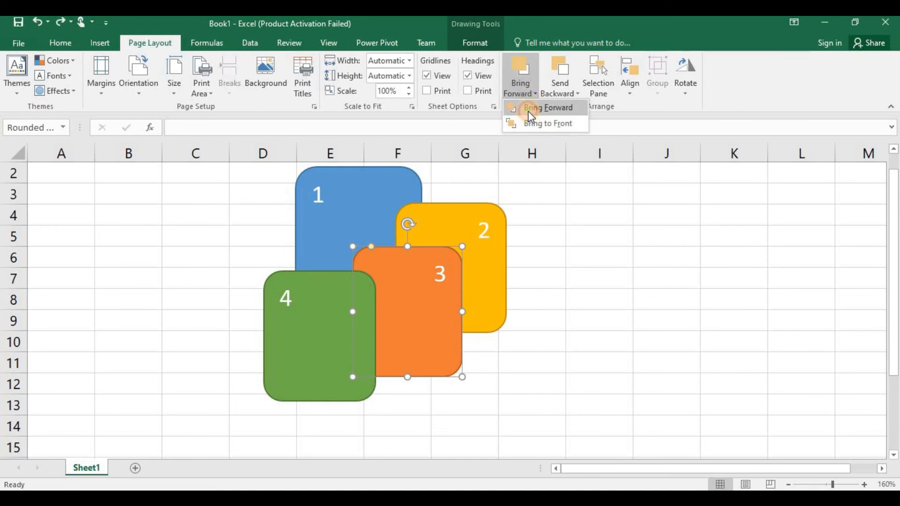
{"action": "left_click", "coordinate": [528, 113]}
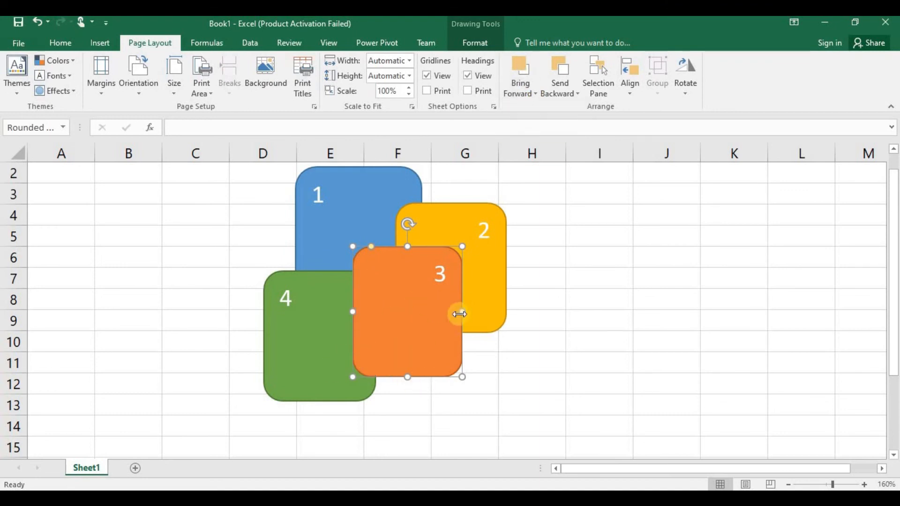
{"action": "left_click", "coordinate": [542, 332]}
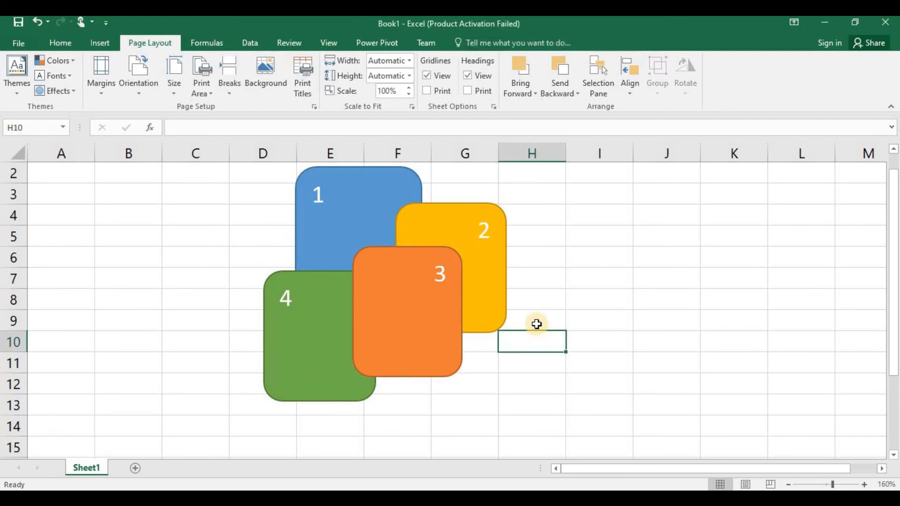
Send yellow shape 2 to the back of the stack and move it slightly to the right.
{"action": "left_click", "coordinate": [424, 230]}
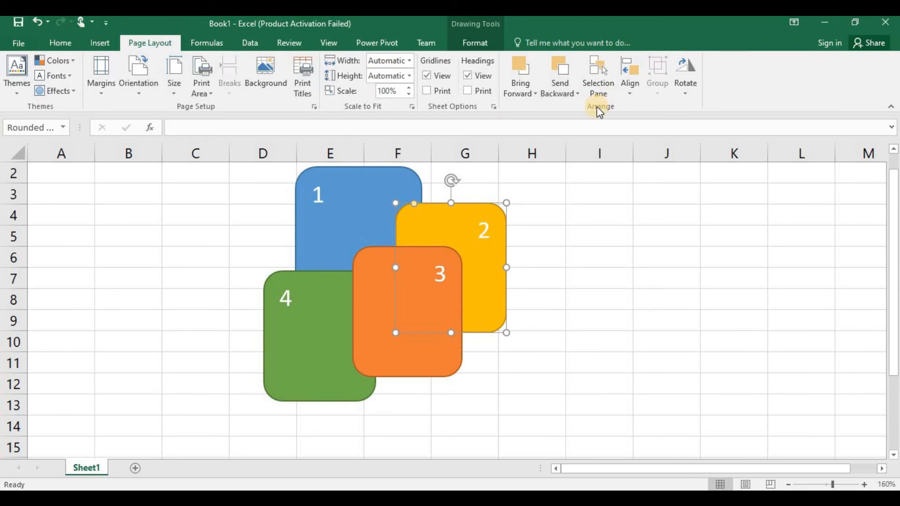
{"action": "left_click", "coordinate": [575, 92]}
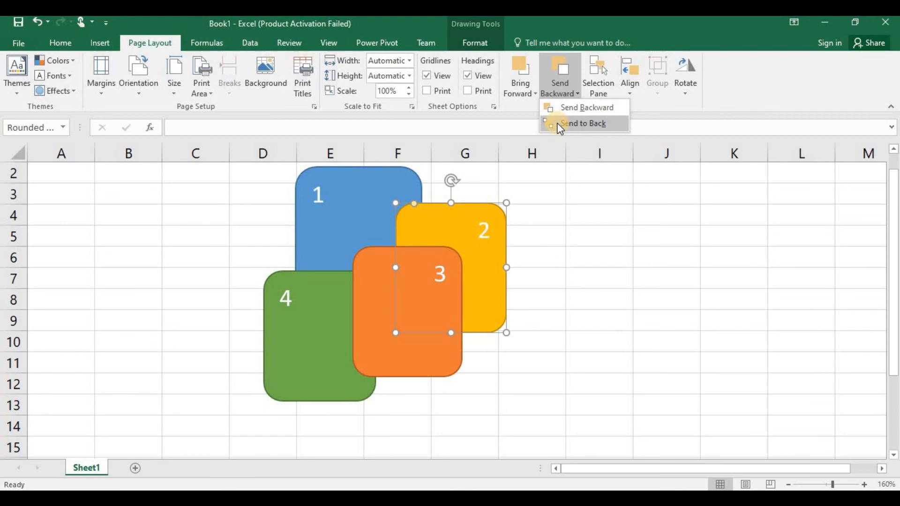
{"action": "left_click", "coordinate": [559, 124]}
{"action": "left_click_drag", "start_coordinate": [453, 236], "coordinate": [480, 237]}
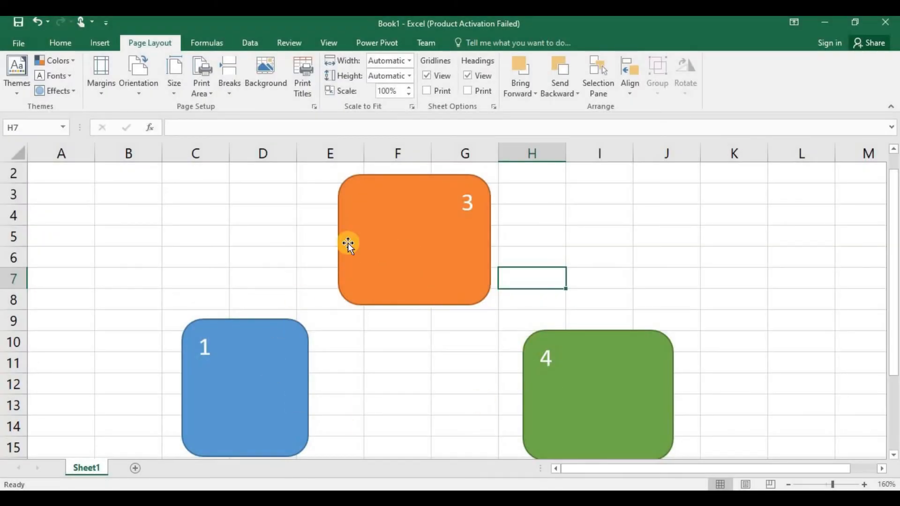
Widen green shape 4 slightly by pulling its left edge outward without snapping.
{"action": "left_click", "coordinate": [569, 386]}
{"action": "mouse_move", "coordinate": [513, 396]}
{"action": "left_mouse_down"}
{"action": "mouse_move", "coordinate": [496, 396]}
{"action": "mouse_move", "coordinate": [535, 393]}
{"action": "mouse_move", "coordinate": [492, 388]}
{"action": "mouse_move", "coordinate": [513, 384]}
{"action": "left_mouse_up"}
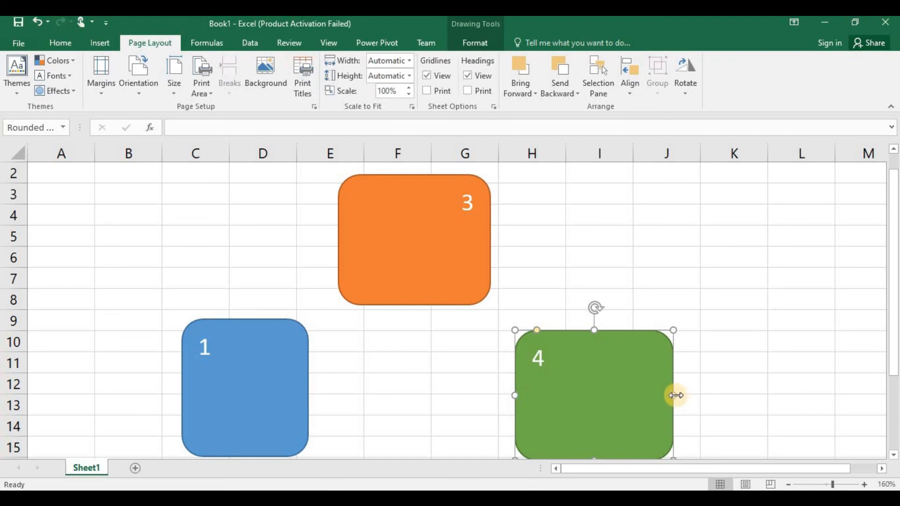
{"action": "left_click", "coordinate": [689, 349]}
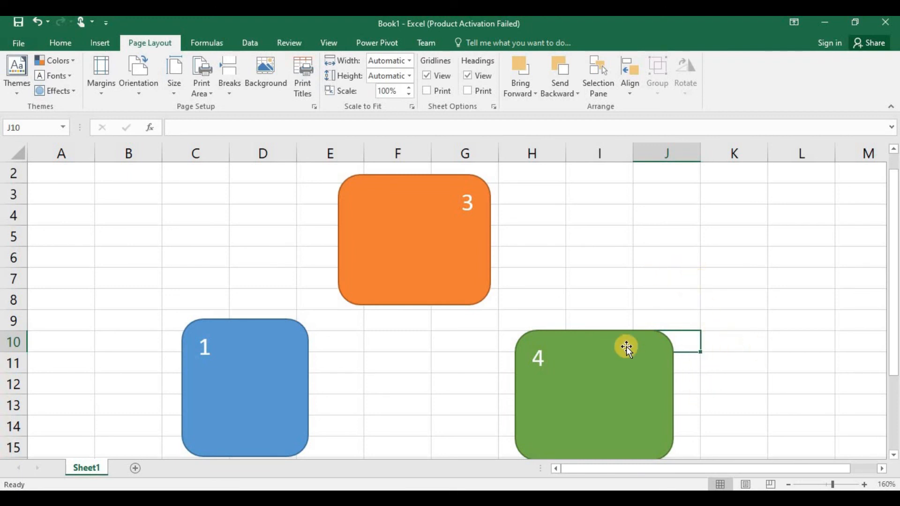
Turn on Snap to Grid and stretch green shape 4 sideways to span exactly columns H through J.
{"action": "left_click", "coordinate": [641, 336]}
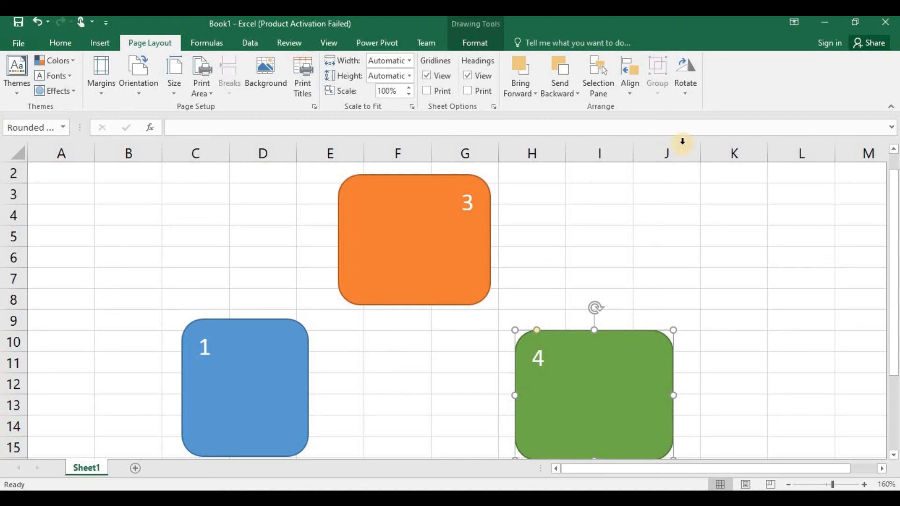
{"action": "left_click", "coordinate": [629, 95]}
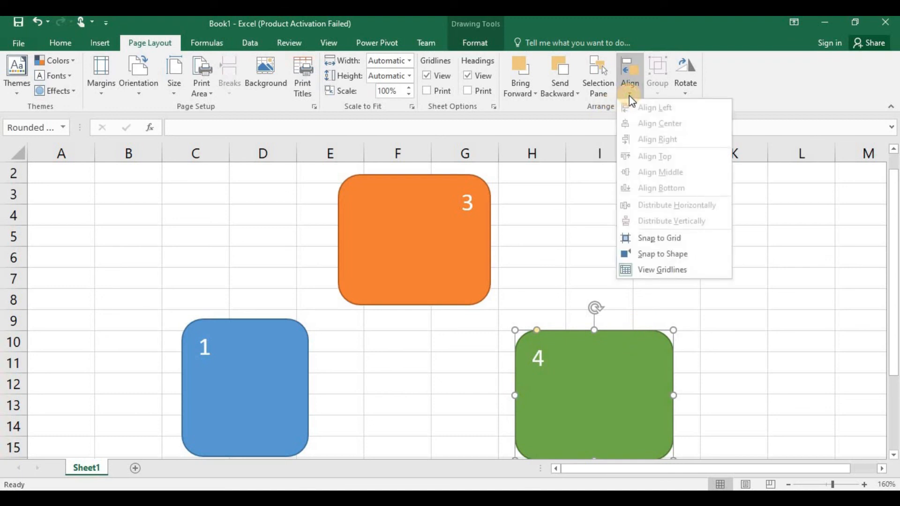
{"action": "left_click", "coordinate": [644, 238]}
{"action": "left_click_drag", "start_coordinate": [674, 394], "coordinate": [700, 377]}
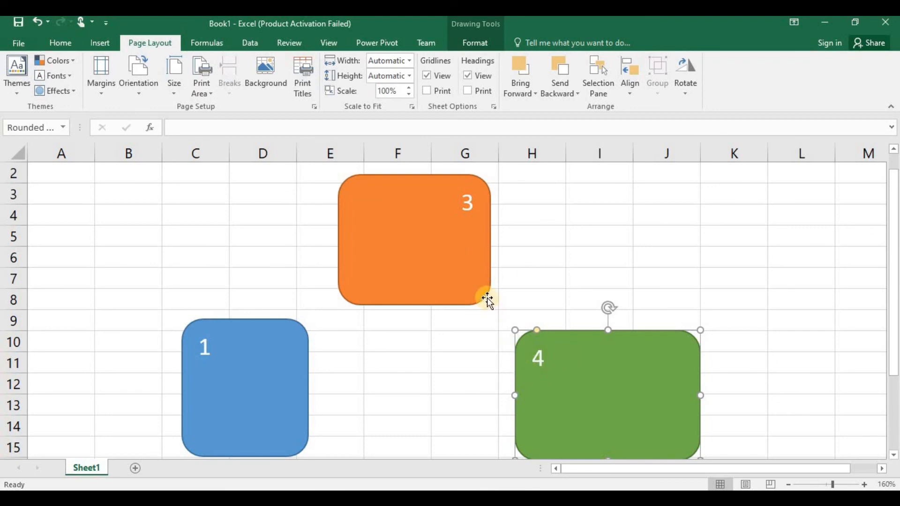
{"action": "left_click_drag", "start_coordinate": [515, 395], "coordinate": [506, 371]}
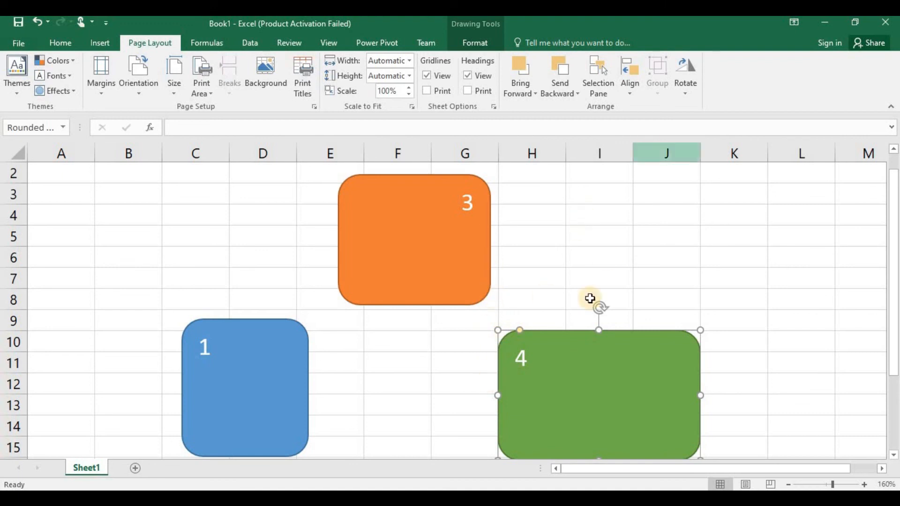
Turn on Snap to Shape and extend green shape 4's left edge to line up with orange shape 3's right edge.
{"action": "left_click", "coordinate": [635, 96]}
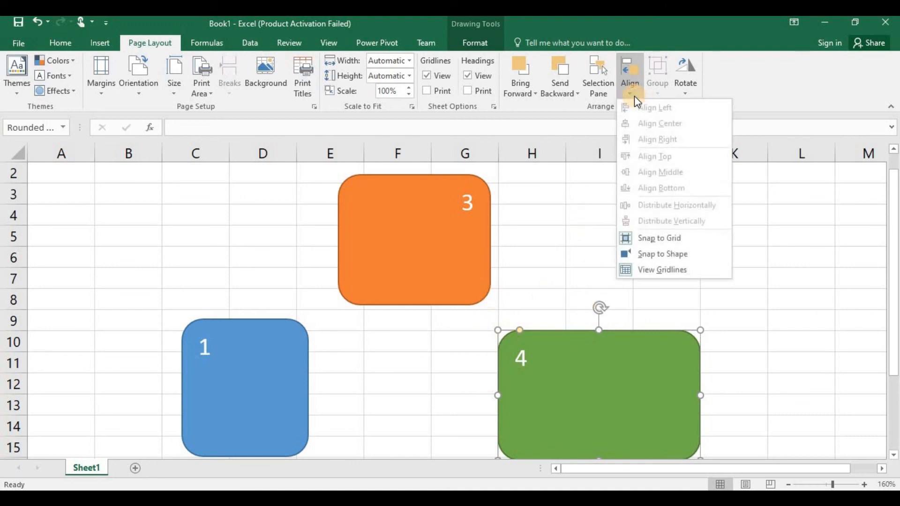
{"action": "left_click", "coordinate": [656, 254]}
{"action": "left_click_drag", "start_coordinate": [508, 399], "coordinate": [489, 394]}
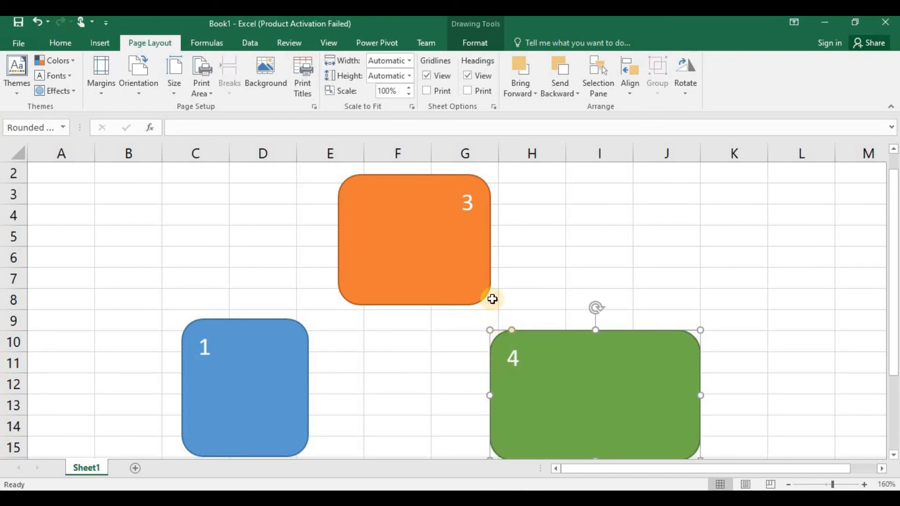